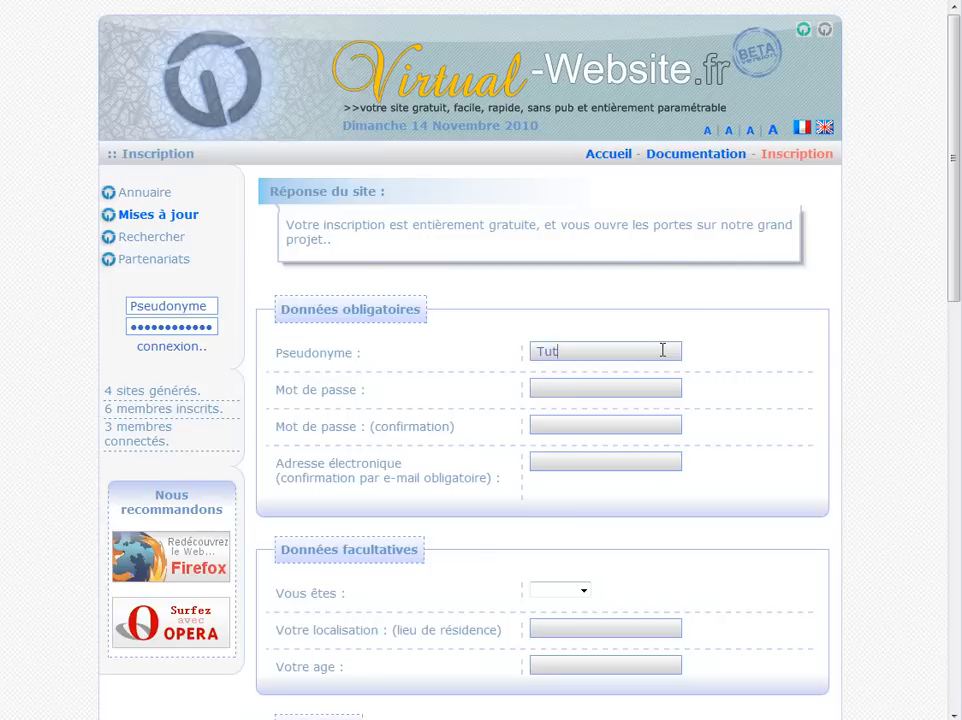
- Enter the nickname Tutovideo and the account password with its confirmation in the registration form, leaving the e-mail address and gender blank
text(•••••••••••••••)
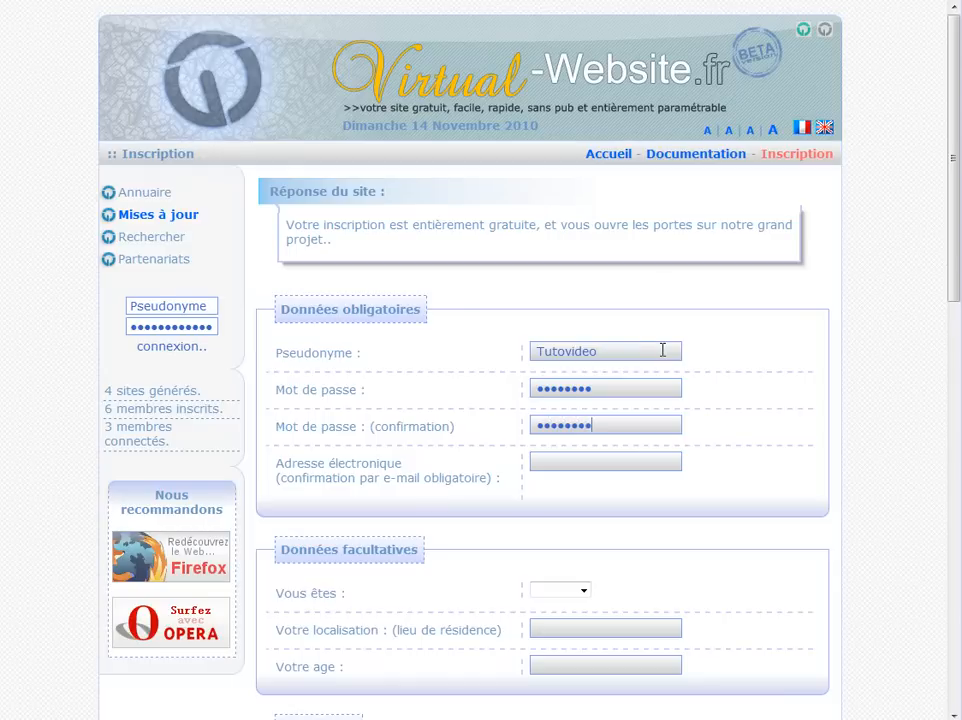
click(595, 463)
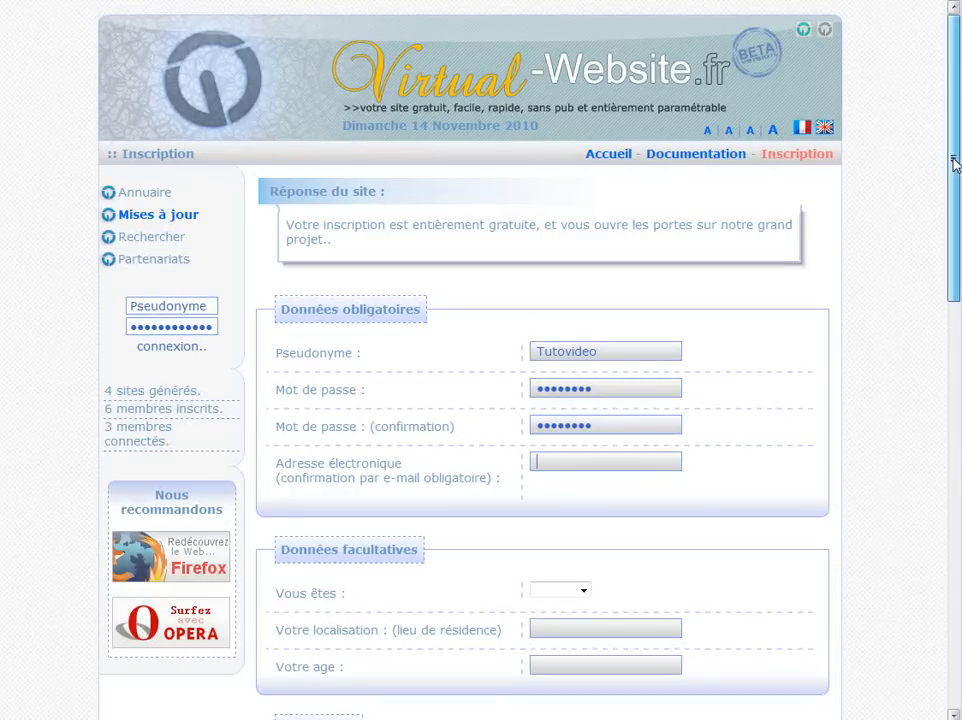
drag(953, 165, 949, 289)
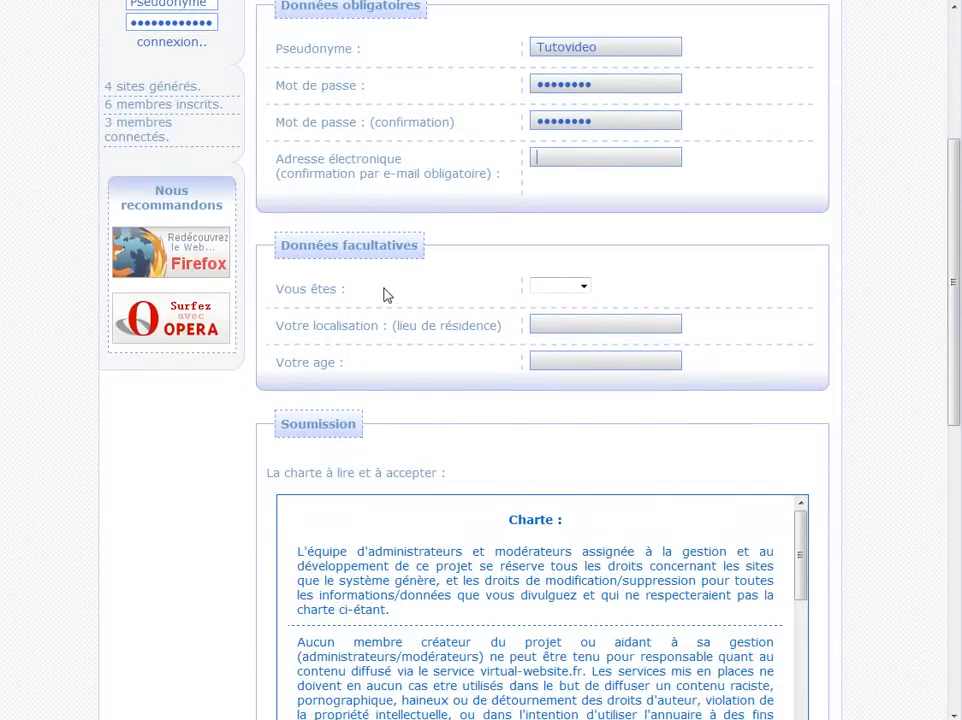
click(581, 287)
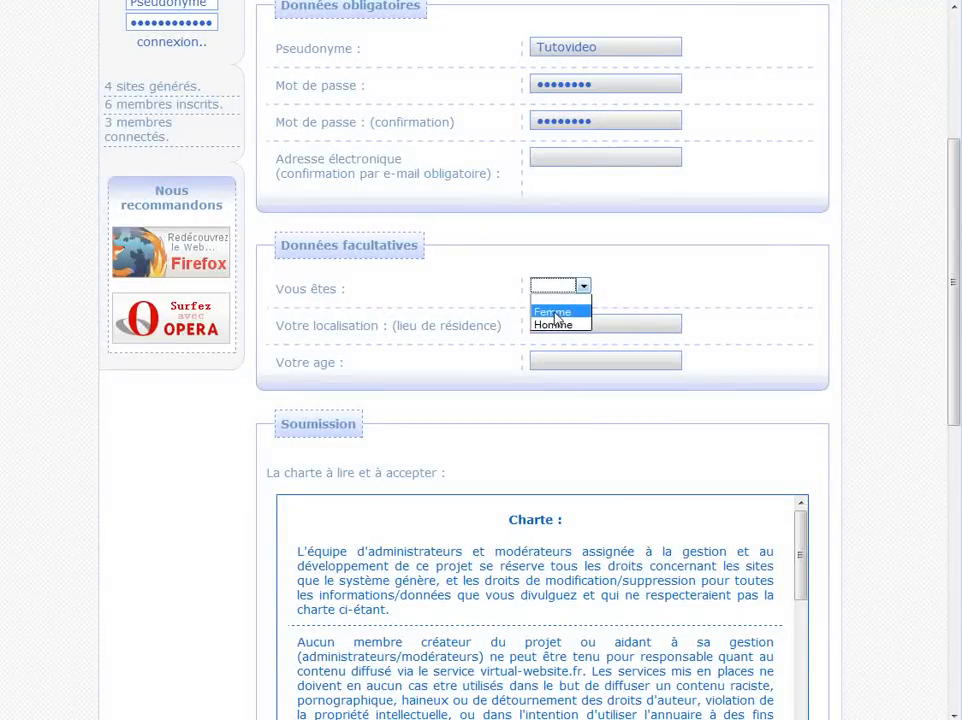
click(786, 366)
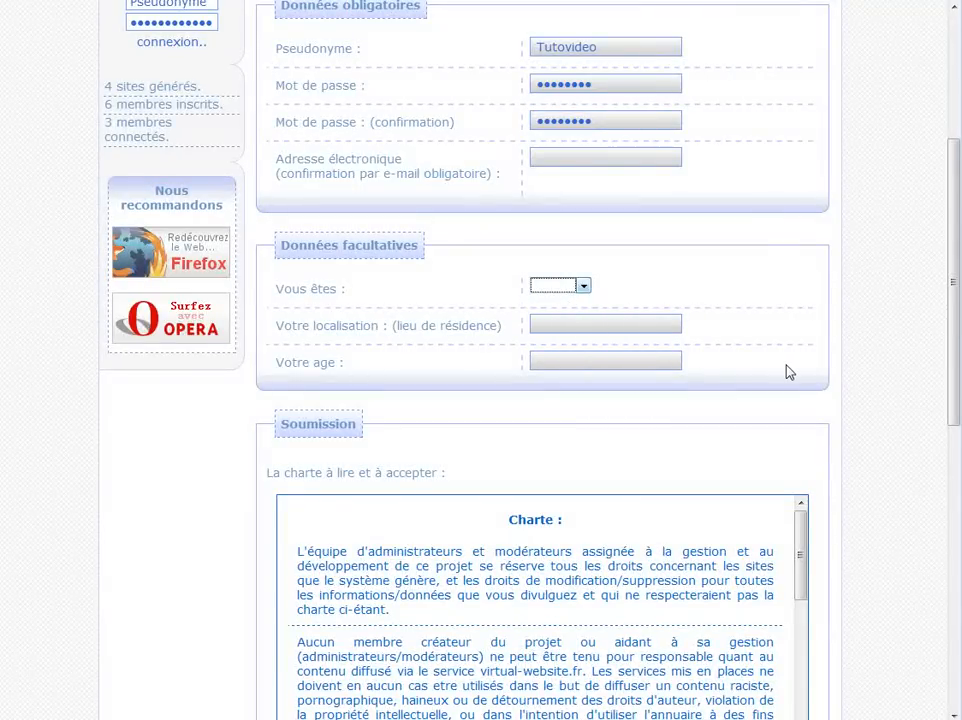
- Skim the charter to its end and accept it in the registration form, keeping the credentials e-mail option on oui
drag(955, 285, 945, 451)
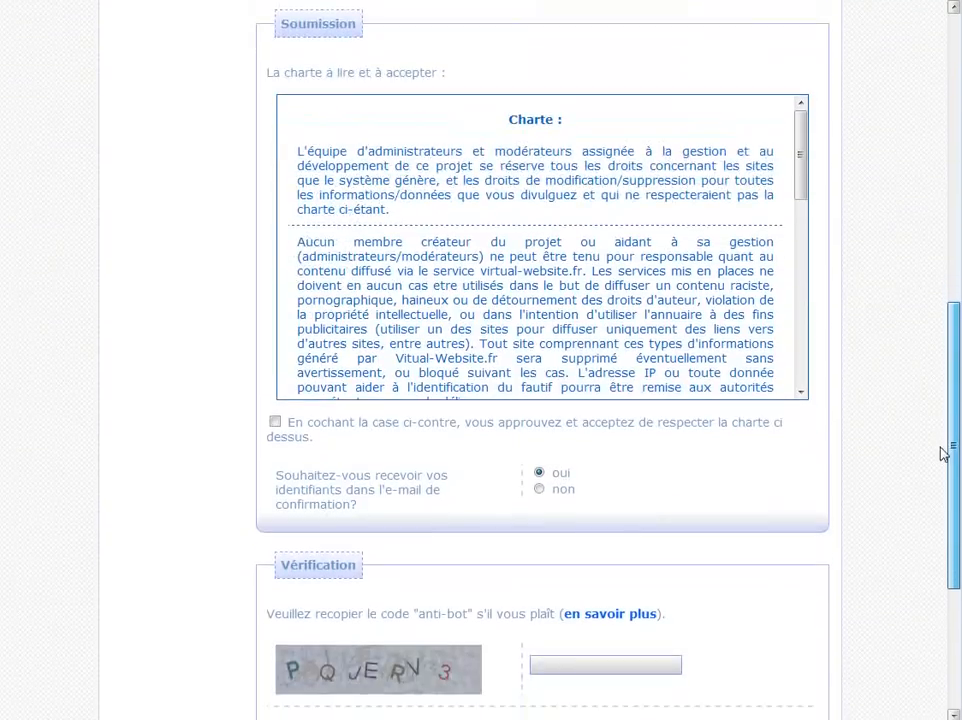
drag(807, 172, 800, 345)
click(275, 422)
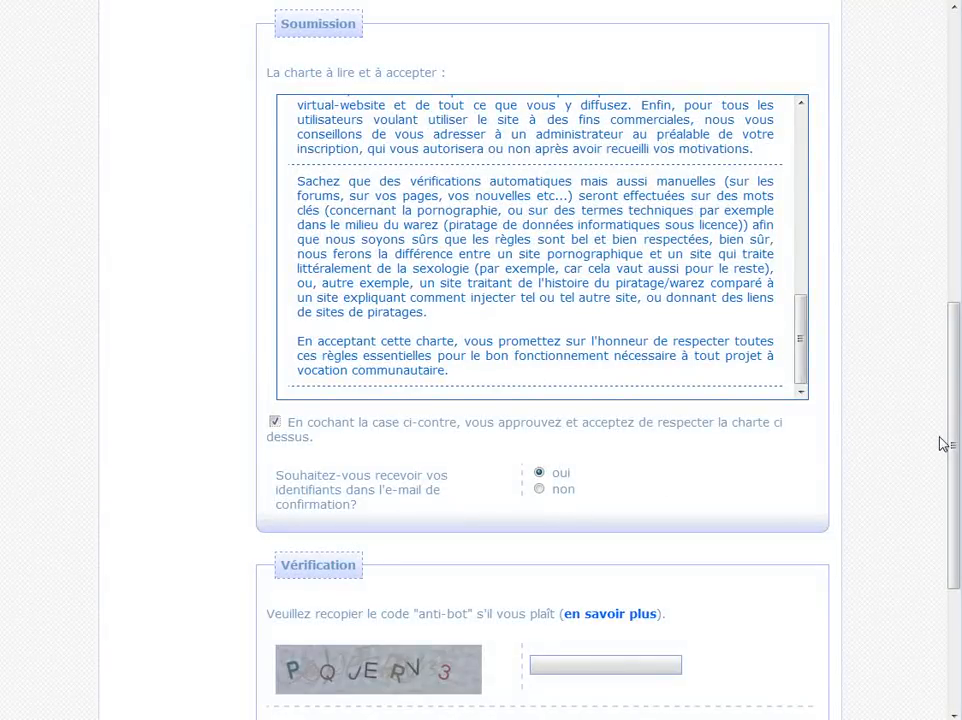
drag(955, 450, 945, 527)
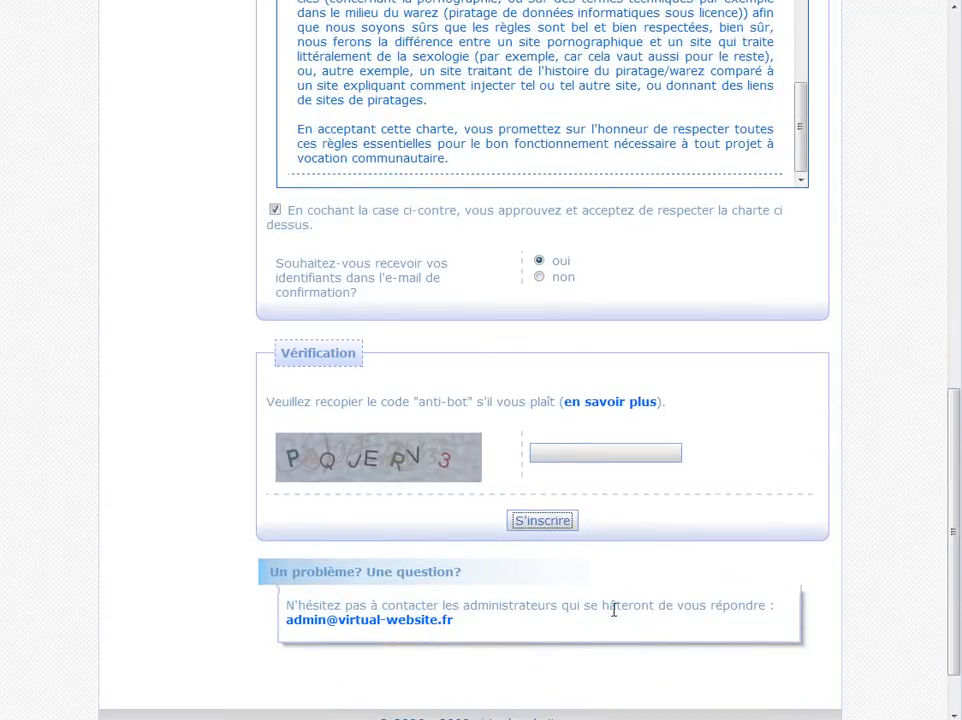
- Log in to the existing member account with the nickname tutovideo and the account password
drag(955, 507, 955, 133)
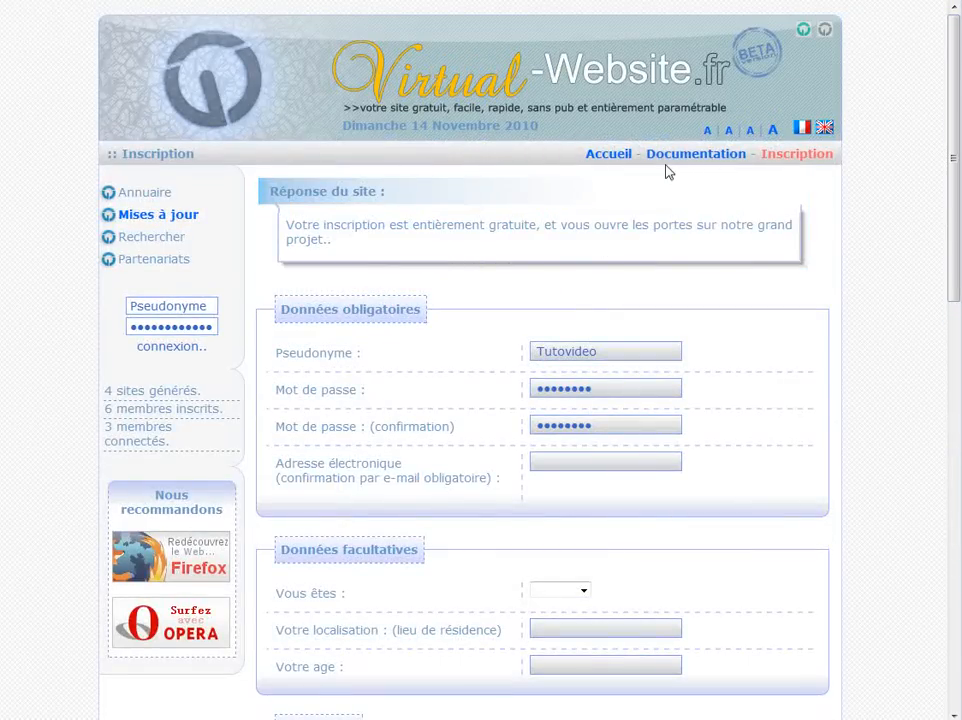
click(176, 308)
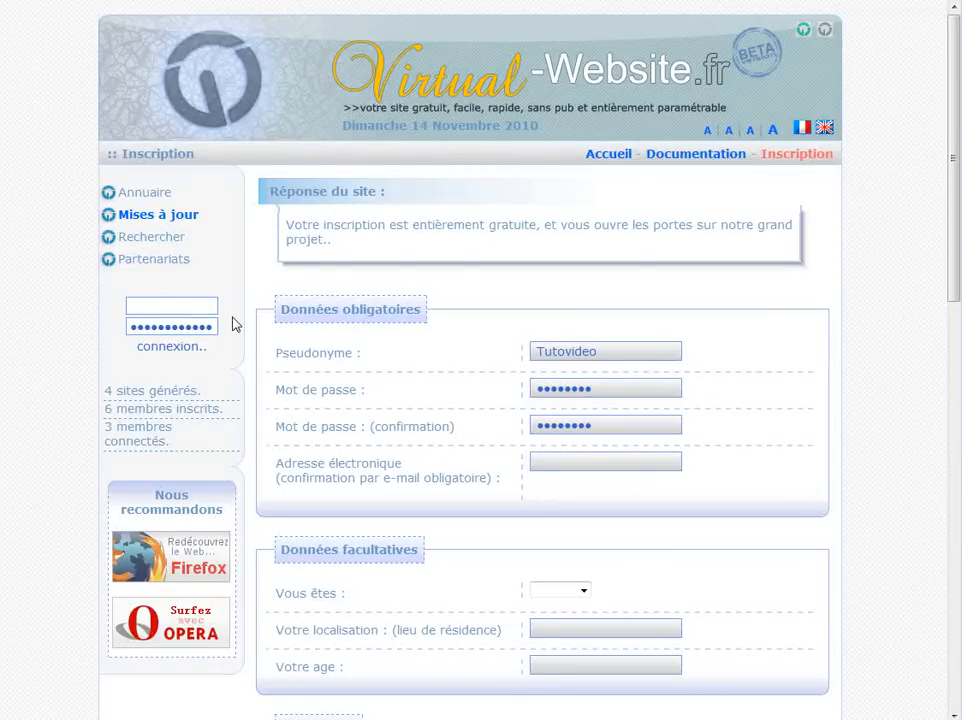
text(tutovideo)
key(Tab)
text(••••••••)
key(Return)
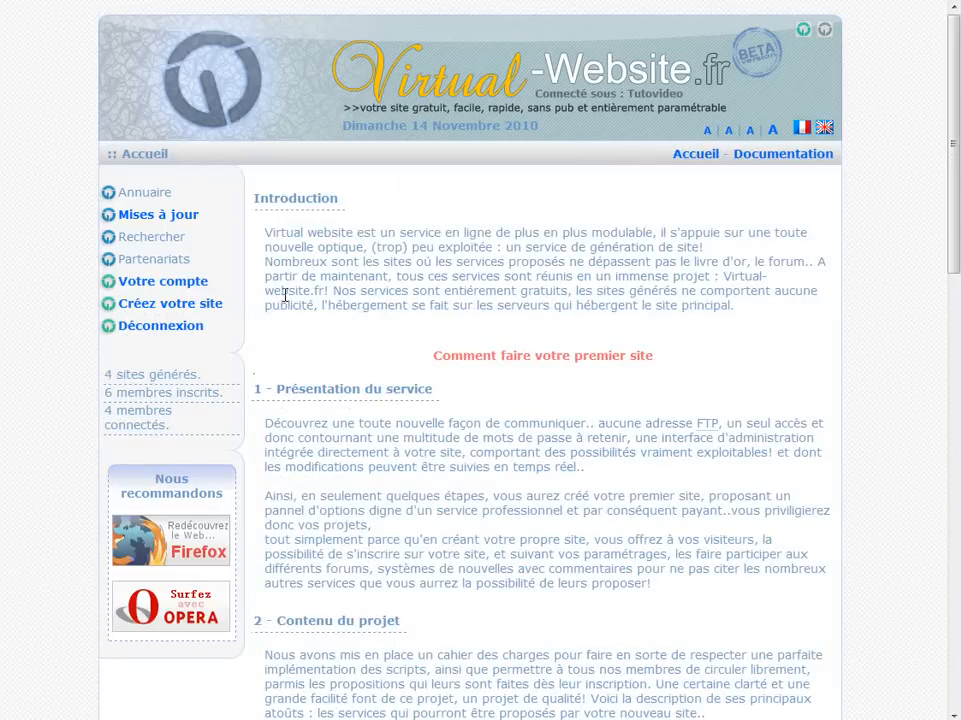
- Submit a new site request with the name Tutovideo, the slogan Démonstration vidéo and the directory tutovideo
click(166, 313)
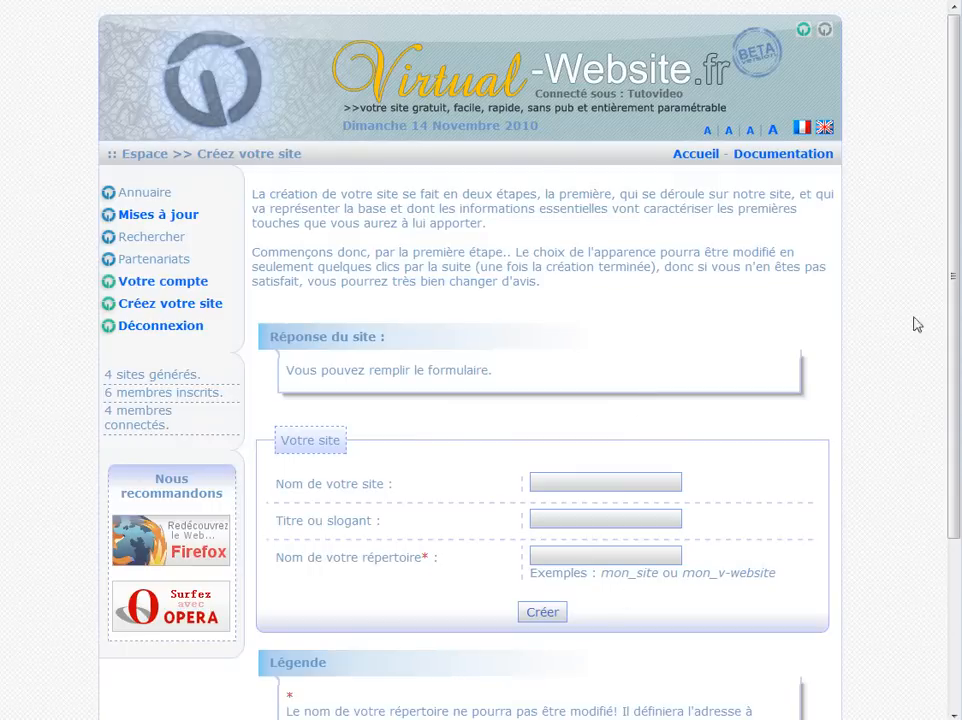
drag(955, 283, 955, 413)
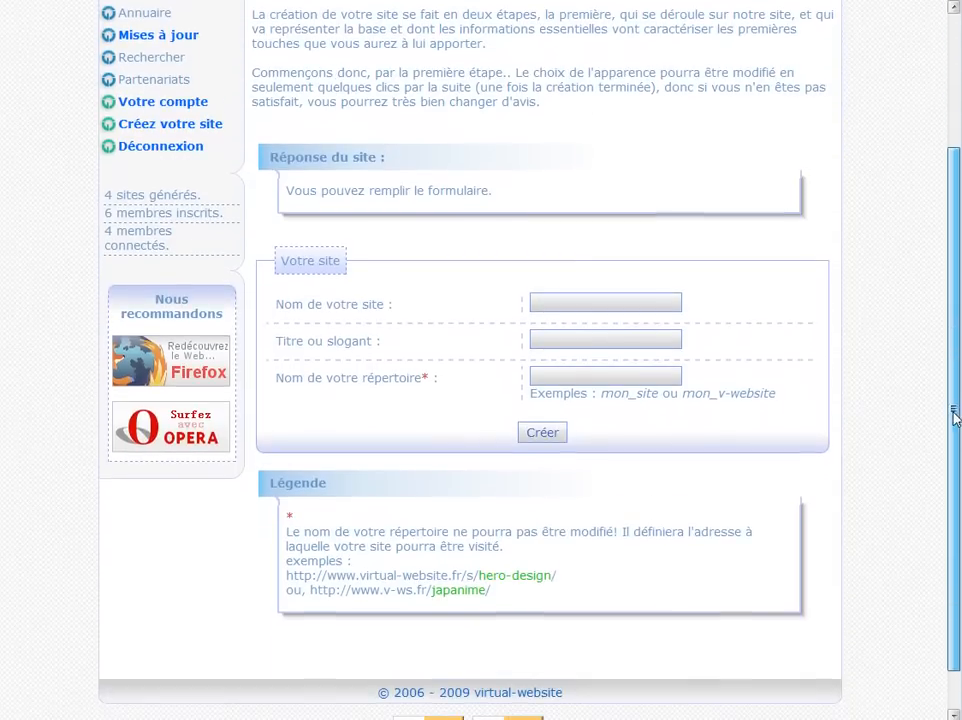
click(615, 304)
text(T)
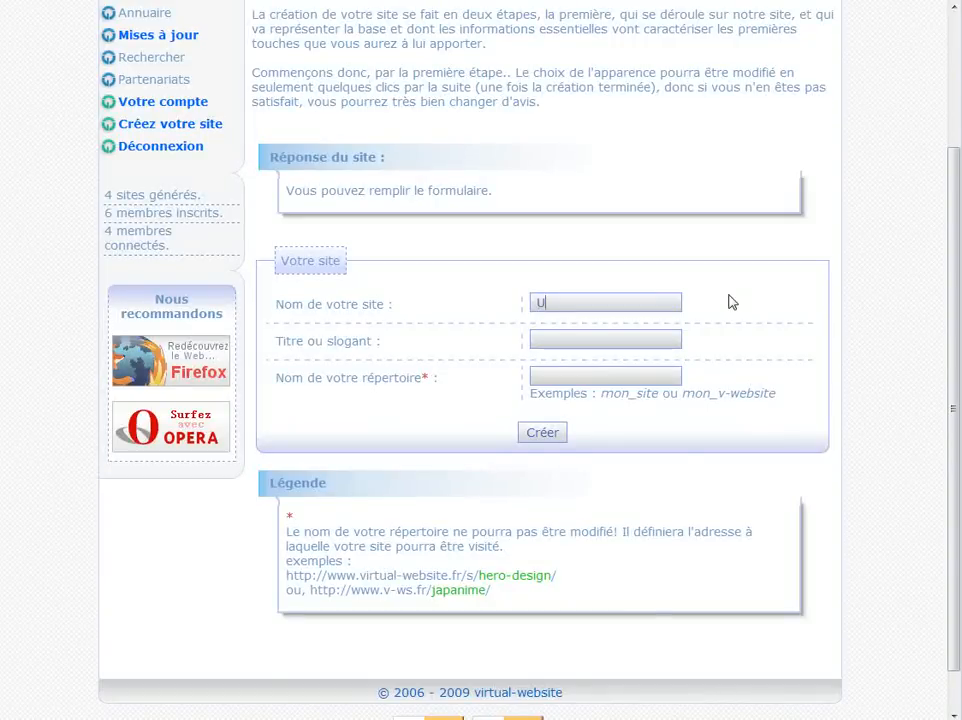
text(utovideo)
click(622, 340)
text(Démons)
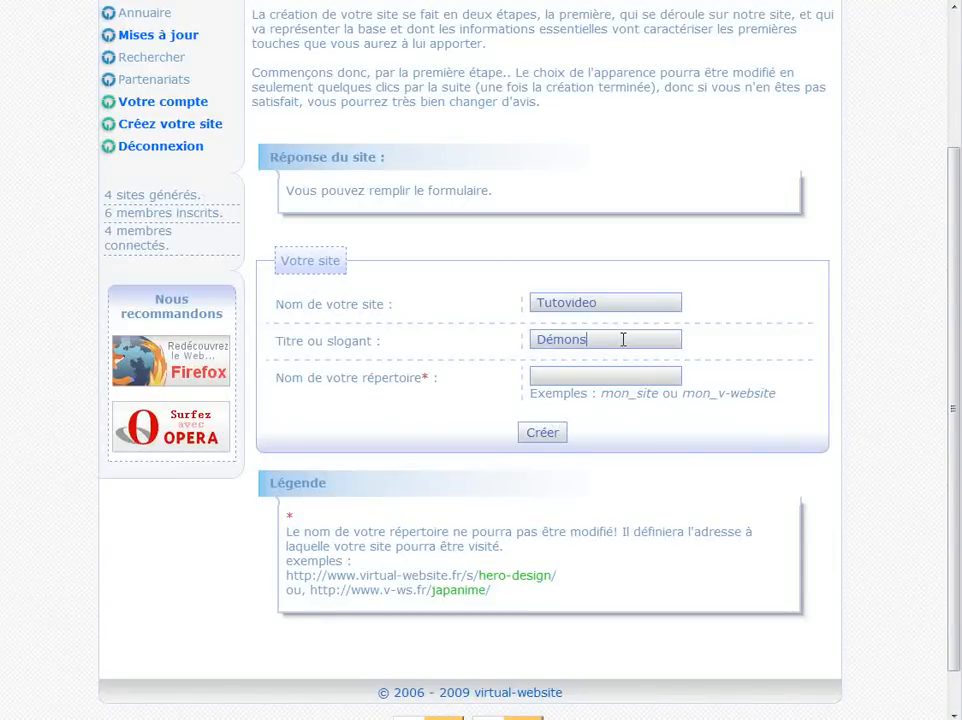
text(tration vide)
drag(719, 394, 712, 400)
click(641, 378)
text(tutovideo)
key(Return)
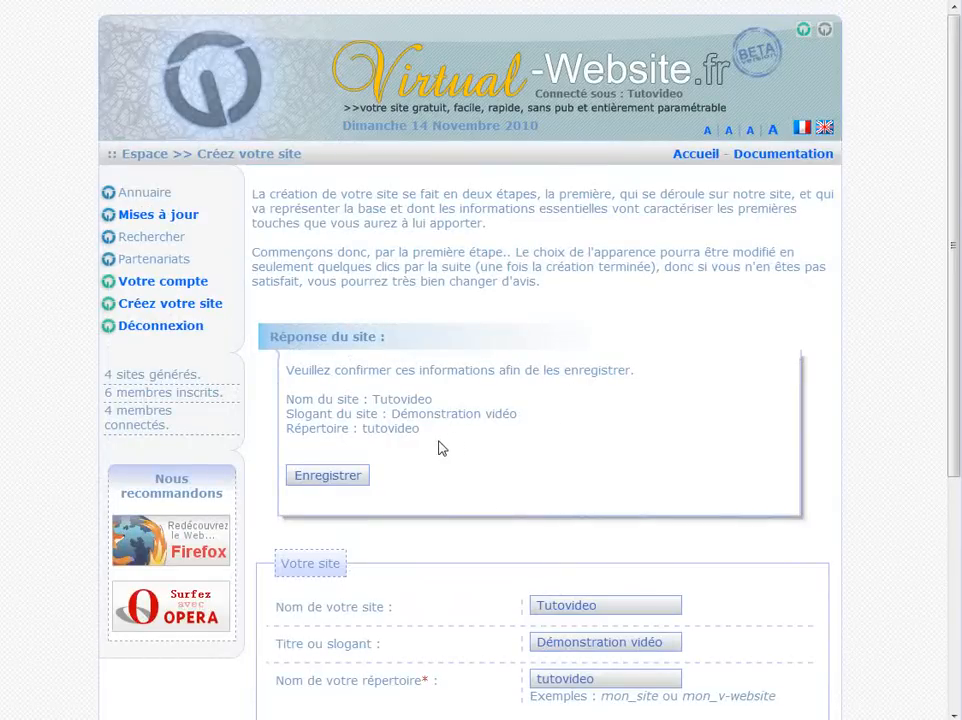
- Check the summarised name, slogan and directory, and save them to generate the site
drag(420, 429, 286, 399)
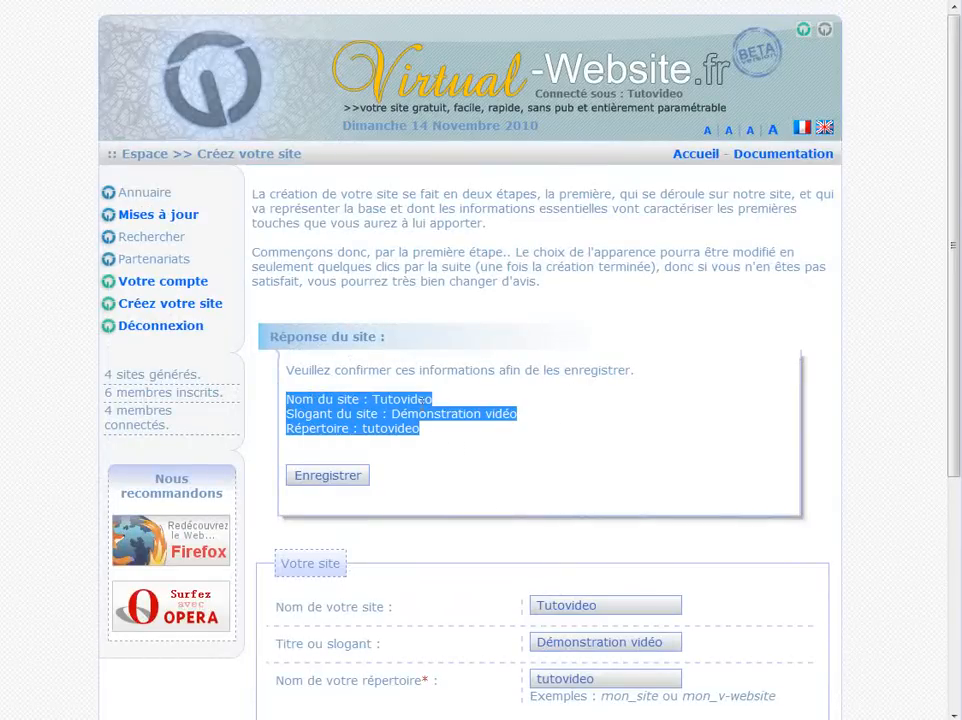
click(432, 435)
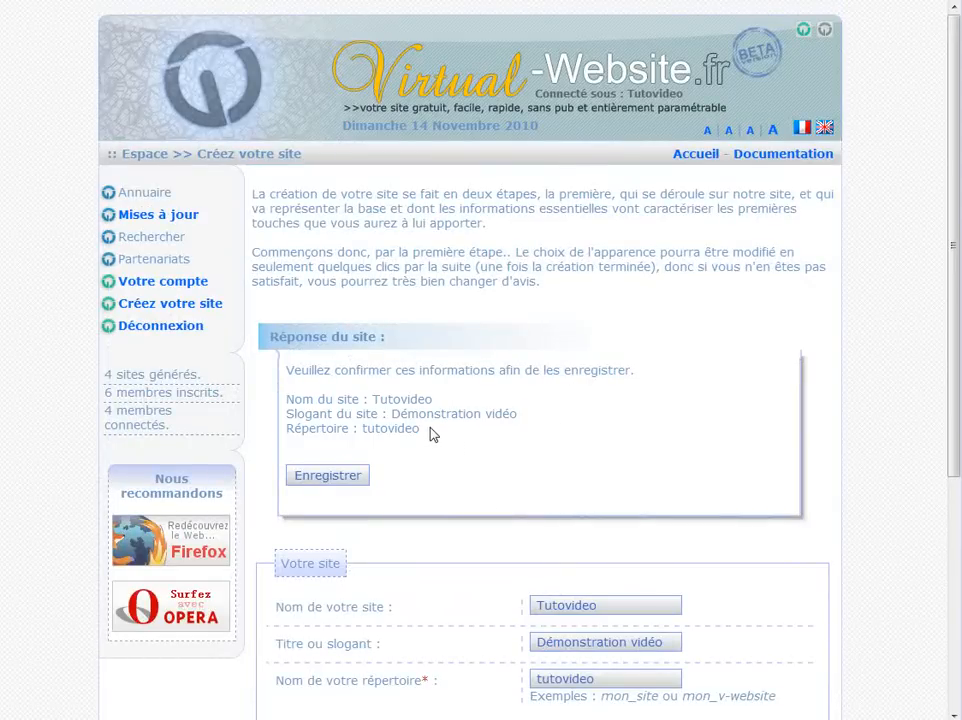
click(338, 481)
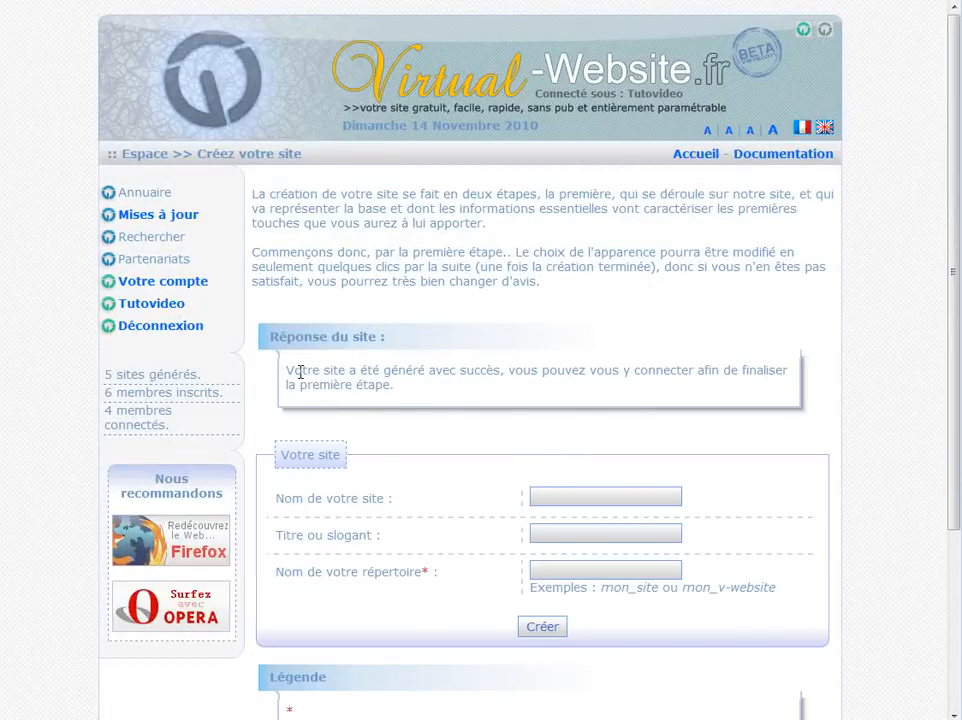
drag(287, 370, 500, 370)
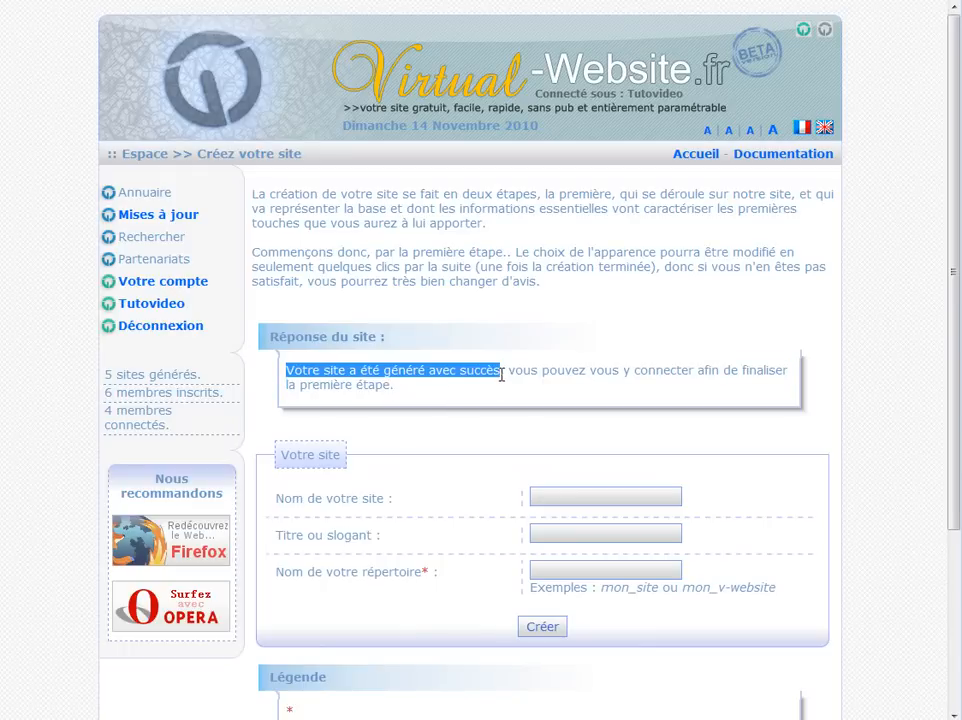
click(408, 316)
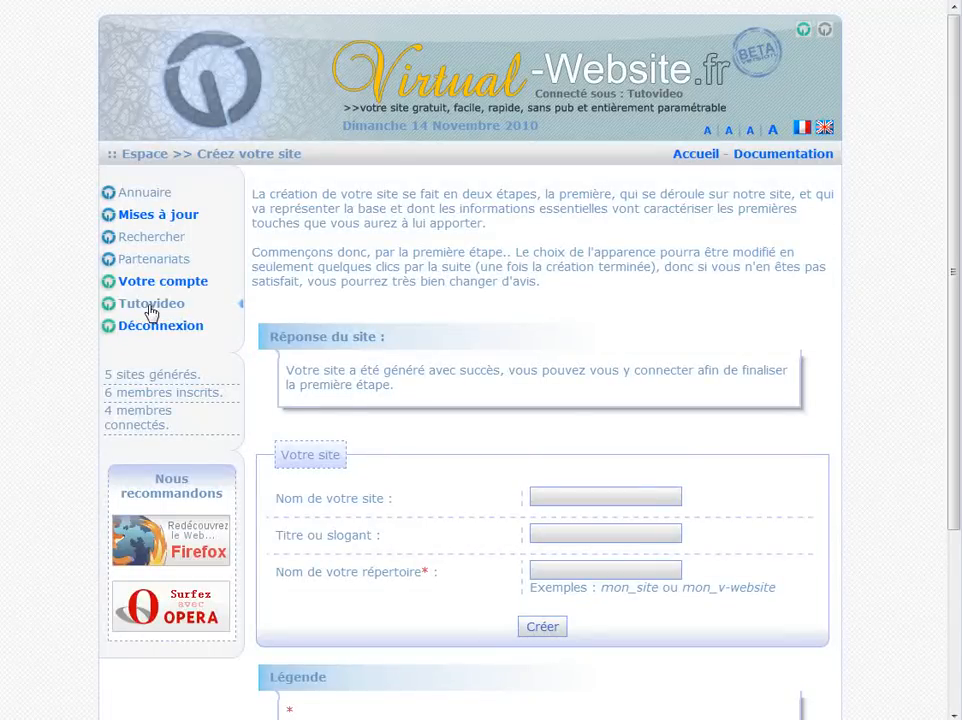
- Go to the generated Tutovideo site and log in to its member area with the nickname tutovideo and the account password
click(151, 306)
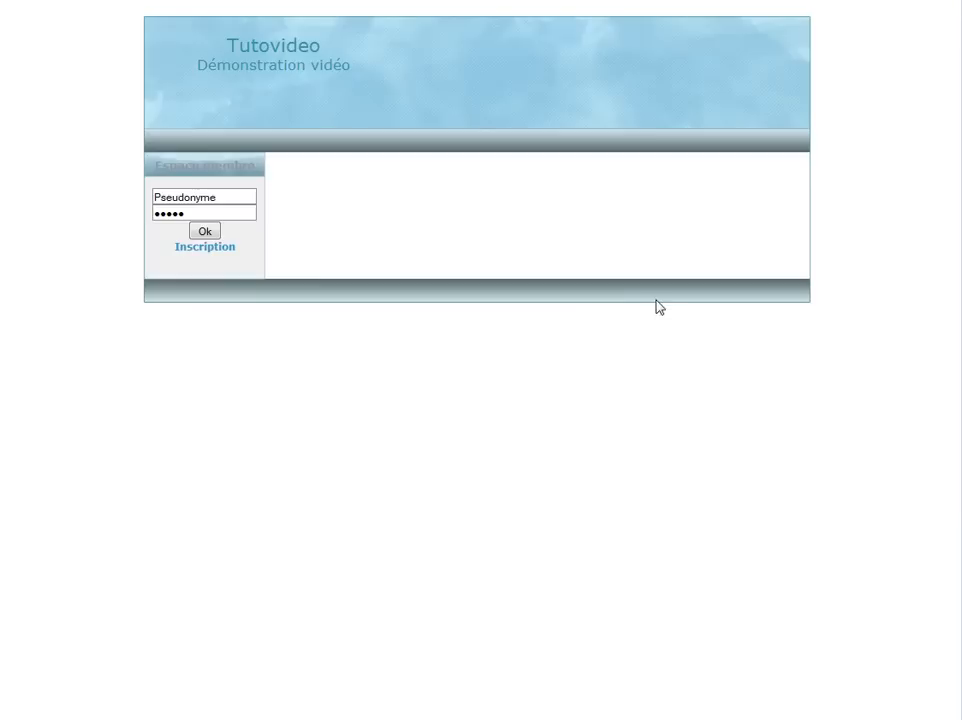
click(222, 197)
text(tutovideo)
key(Tab)
text(******)
key(Return)
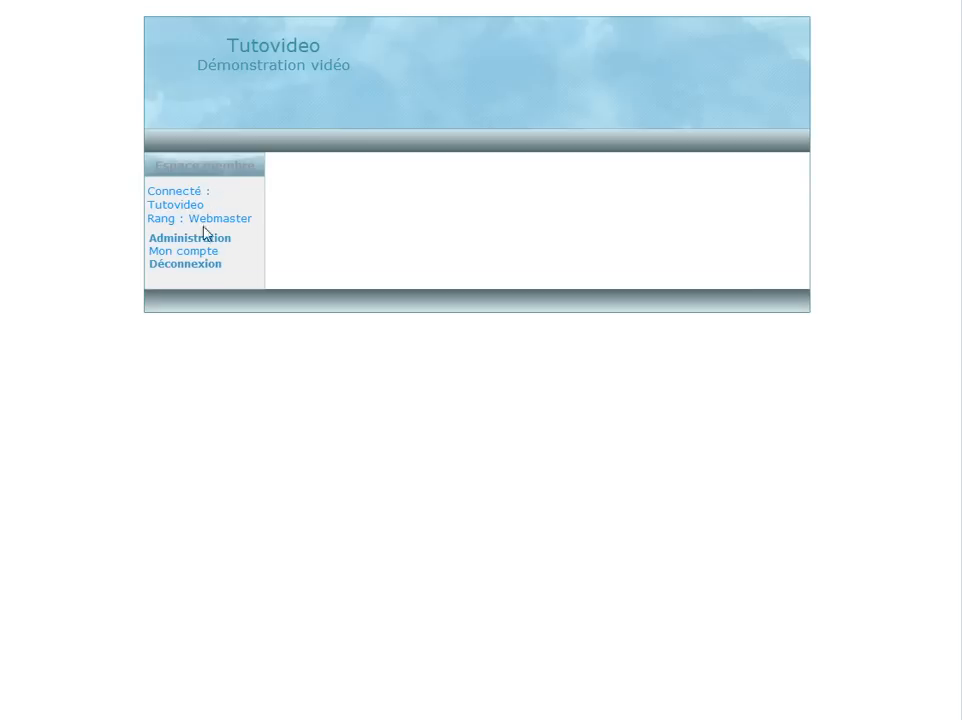
- Look over the site's administration sections and open the new page form from the content management
click(191, 240)
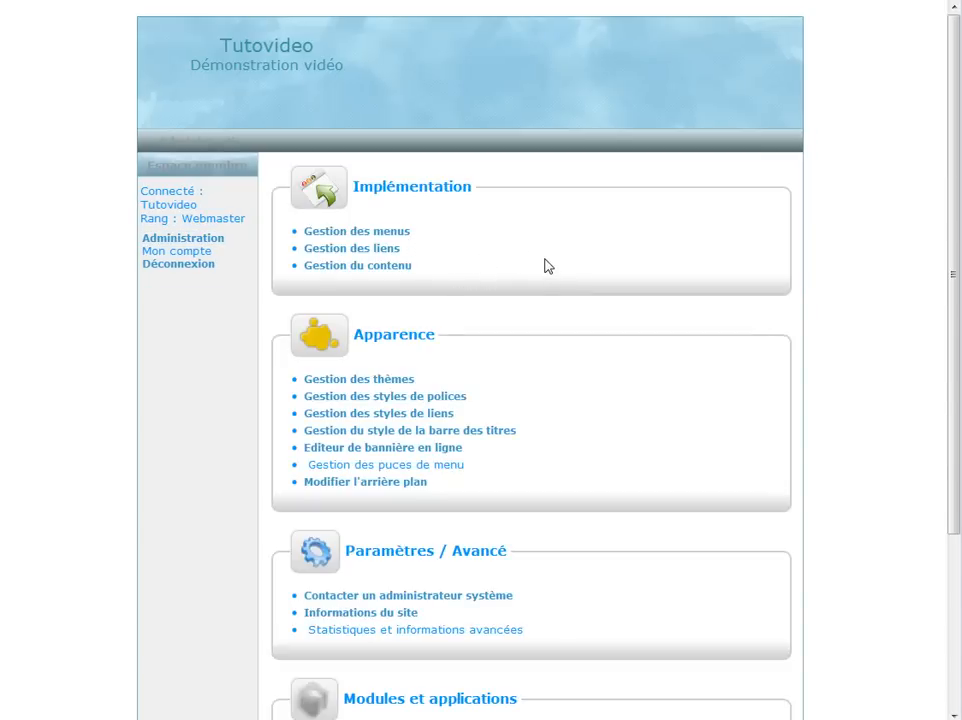
drag(955, 190, 958, 231)
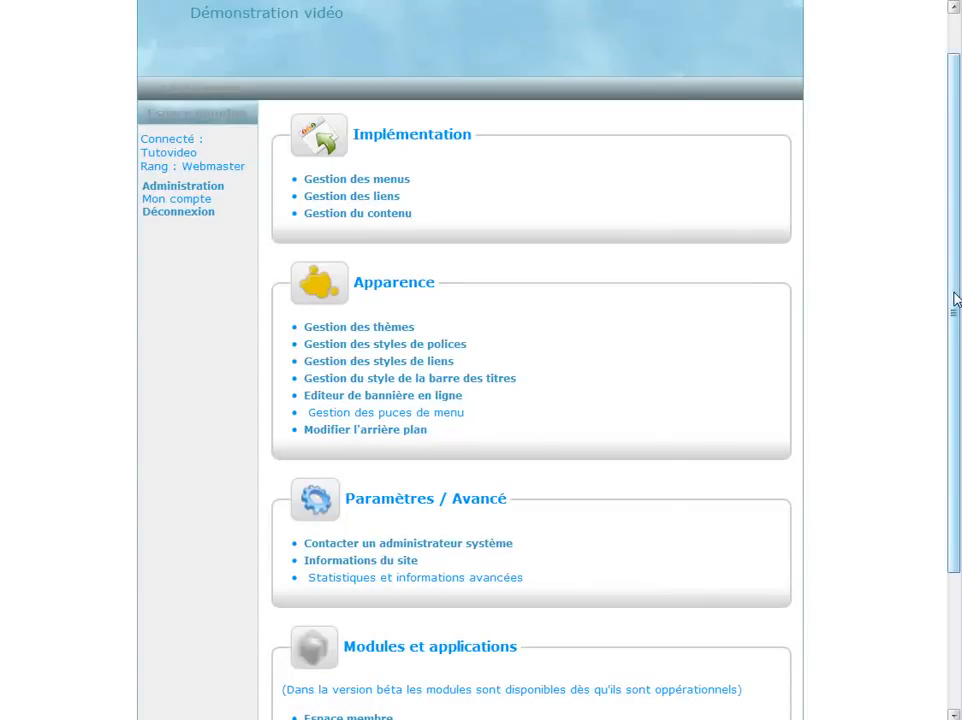
drag(955, 298, 914, 432)
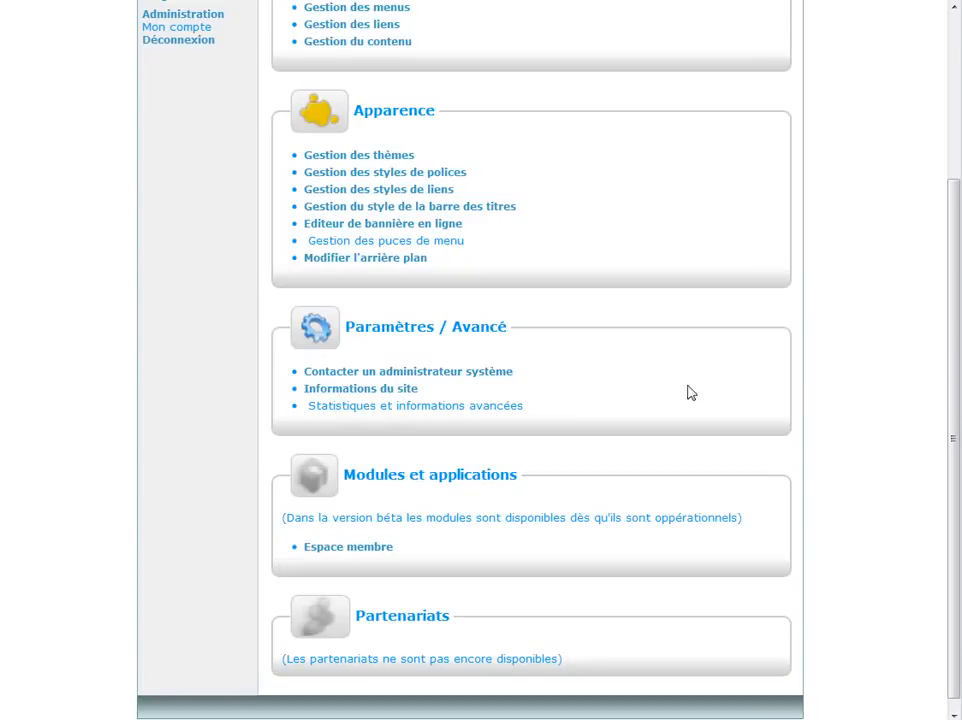
scroll(955, 393, down, 1)
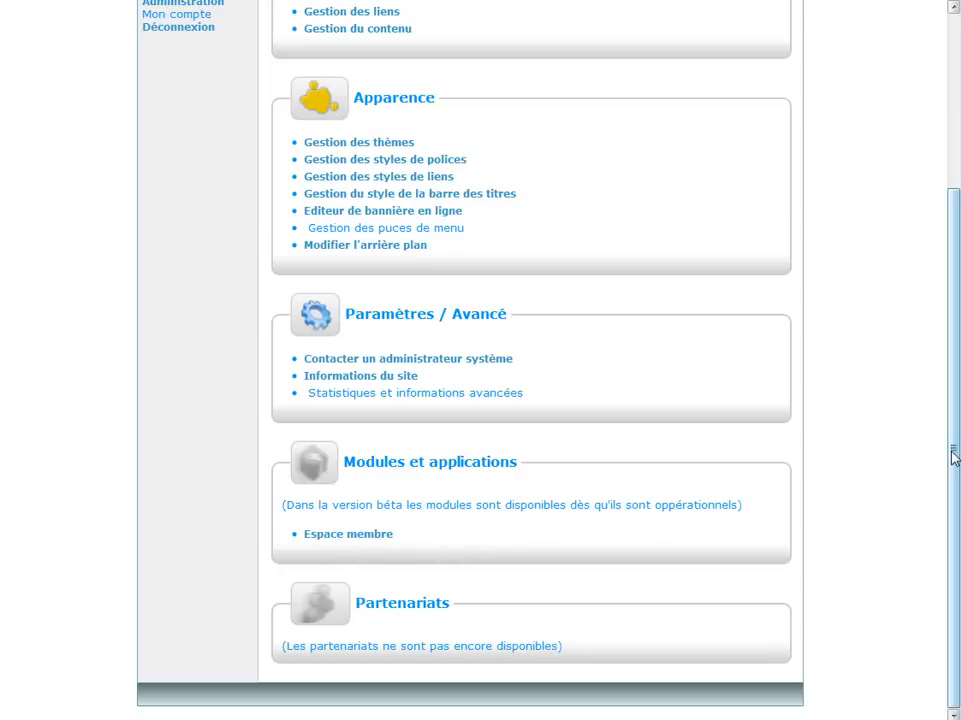
drag(953, 455, 953, 282)
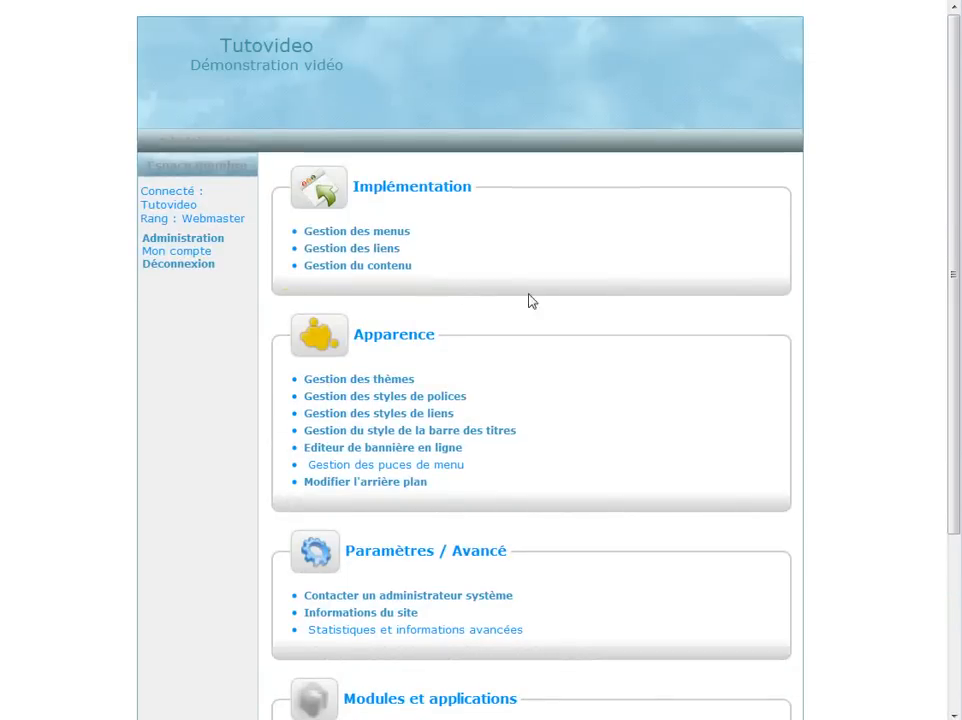
click(358, 267)
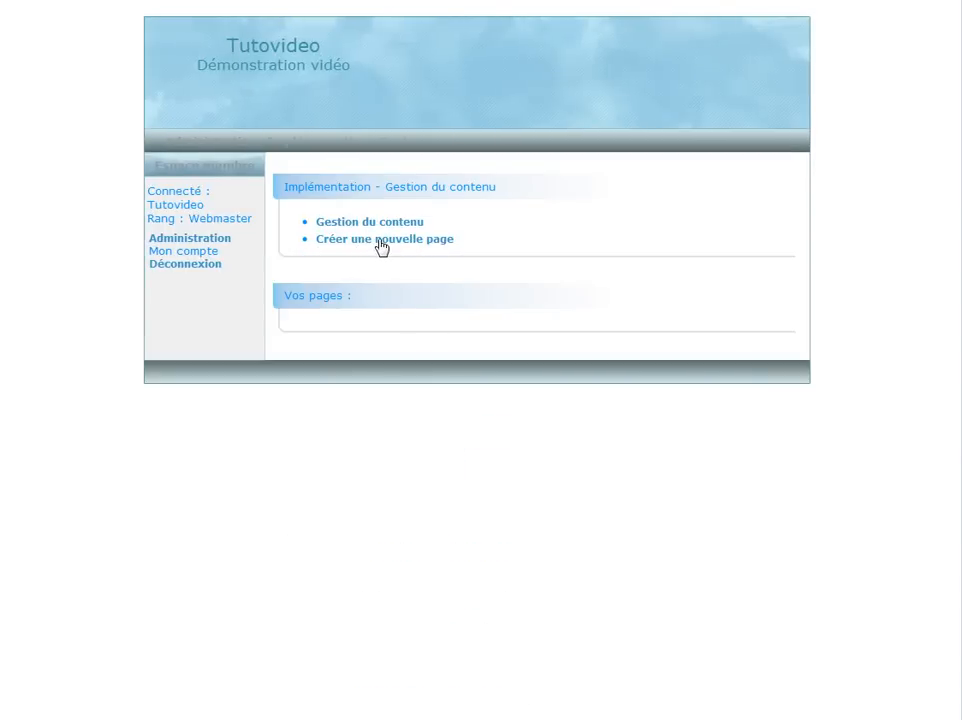
click(381, 247)
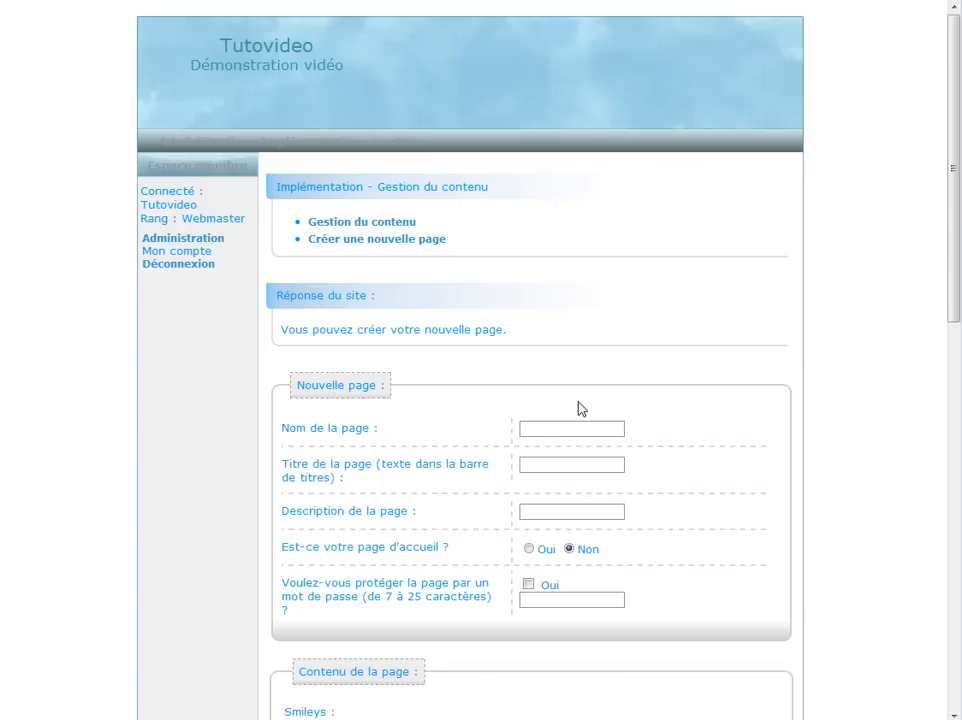
- Name and title the new page Accueil, give it the description accueil, and make it the site's home page
click(566, 428)
text(Accueil)
drag(158, 141, 434, 146)
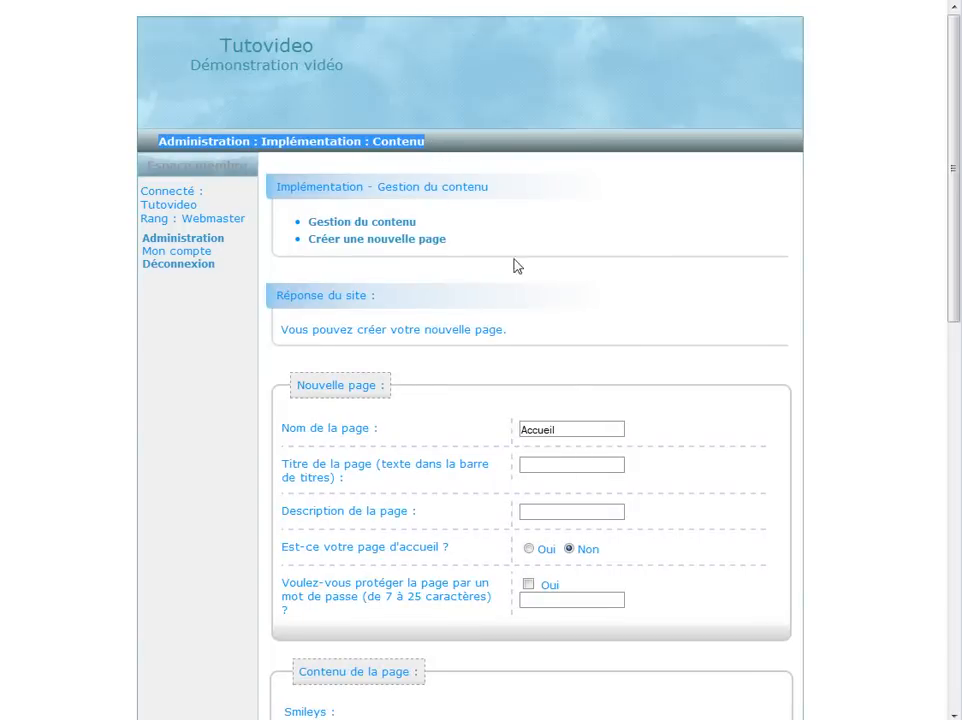
click(564, 463)
text(A)
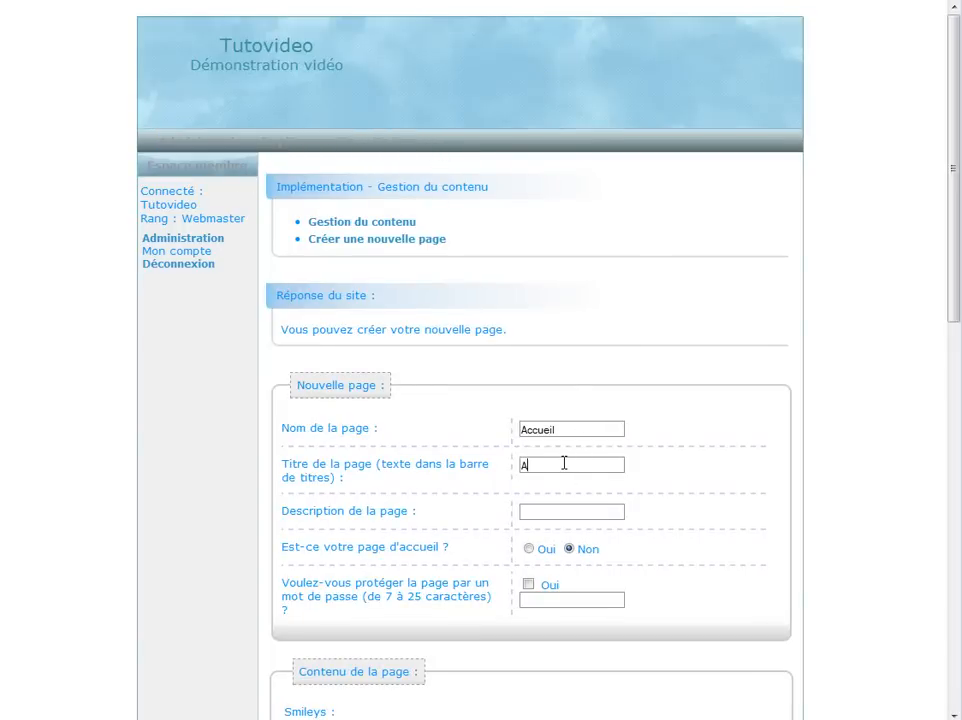
text(ccueil)
click(594, 512)
text(accueil)
click(544, 552)
- Write the page content "Bonjour et bienvenue sur mon nouveau site !"
drag(941, 172, 949, 322)
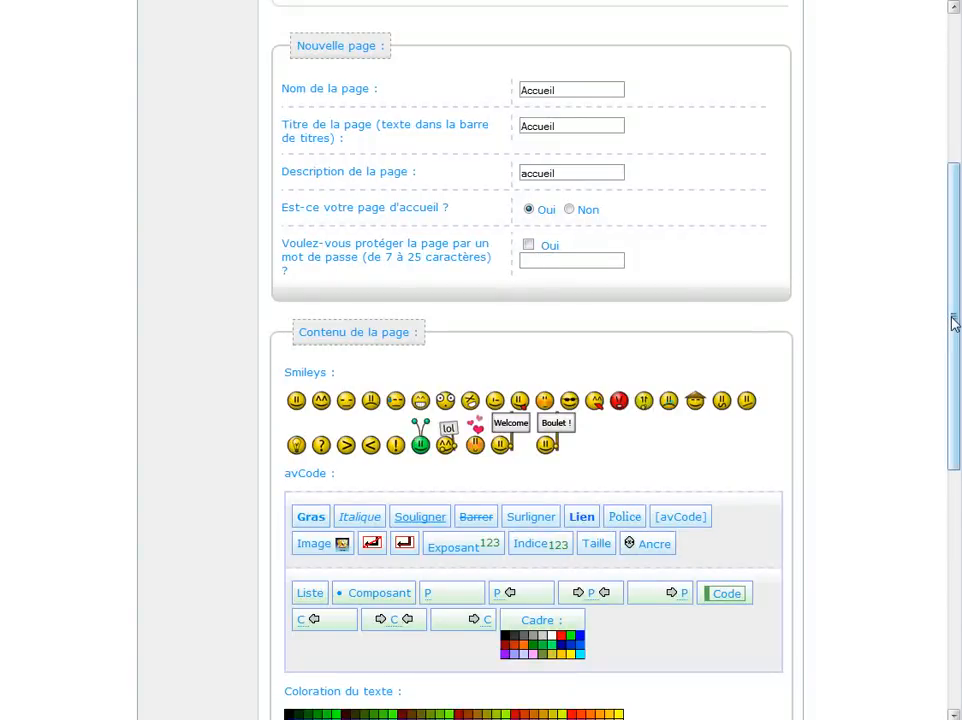
drag(954, 322, 945, 506)
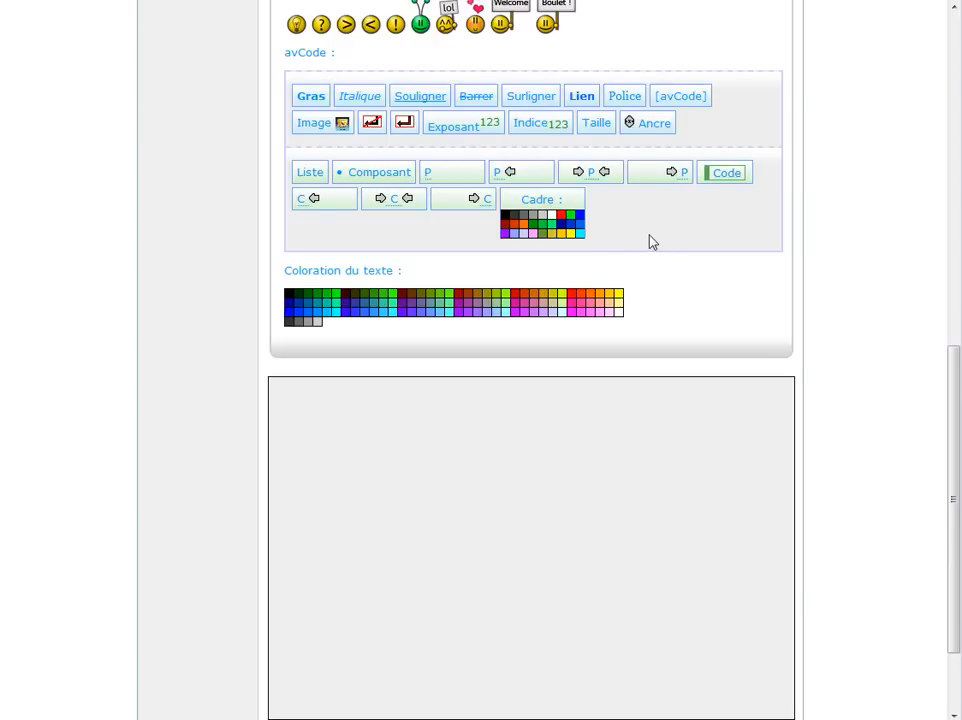
drag(620, 232, 286, 92)
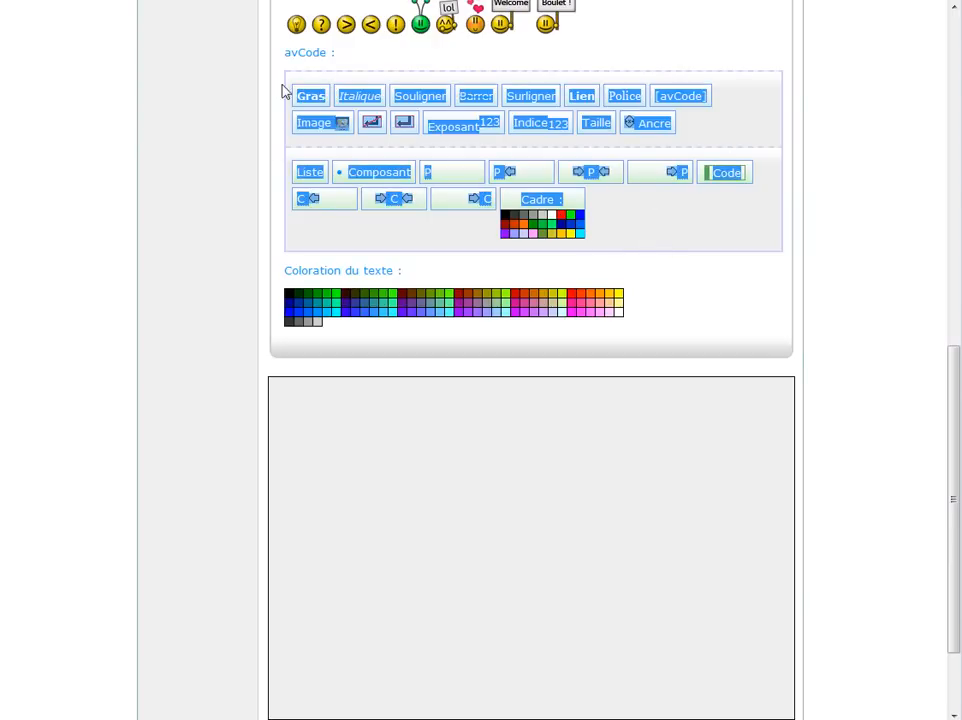
click(700, 268)
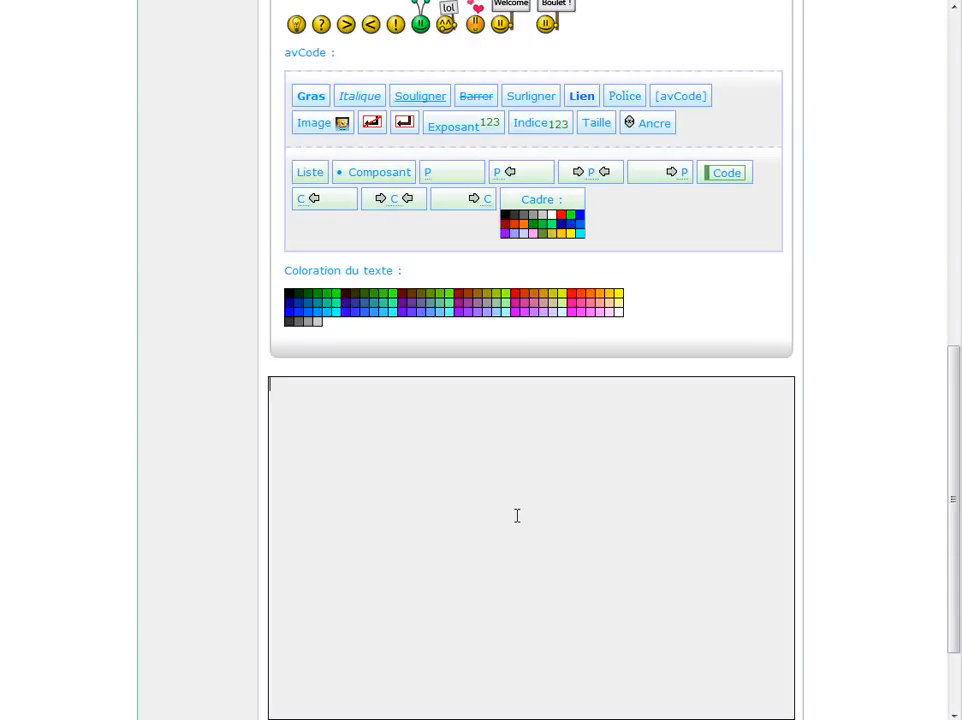
text(Bonjour et bienvenue sur mon)
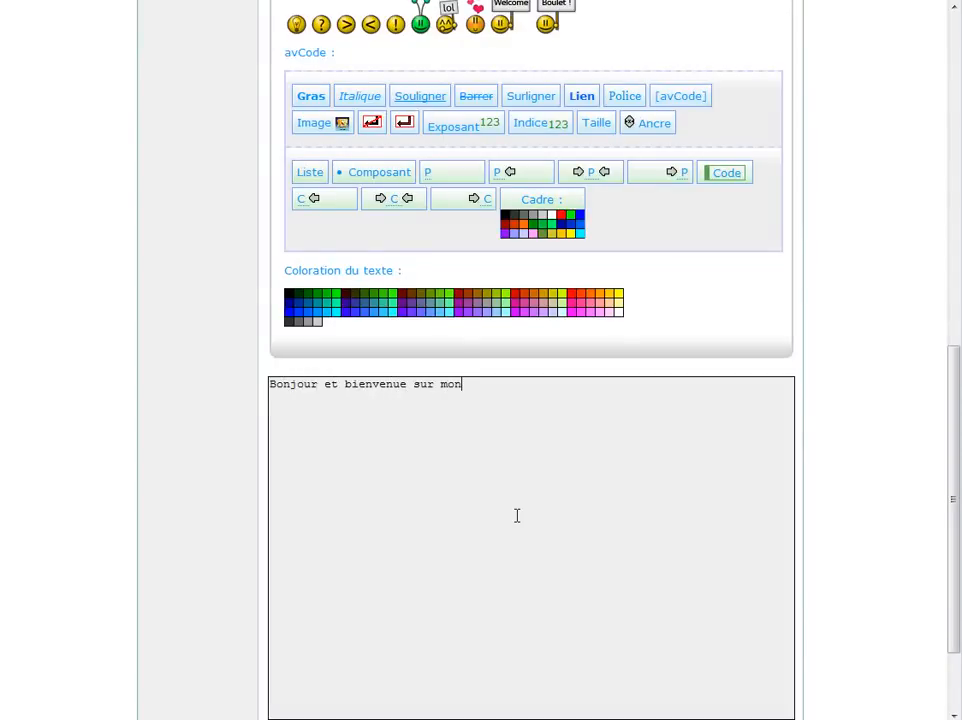
text( nouveau site !)
- Submit the page with the preview option enabled and check the welcome sentence in the example below the form
scroll(810, 530, down, 3)
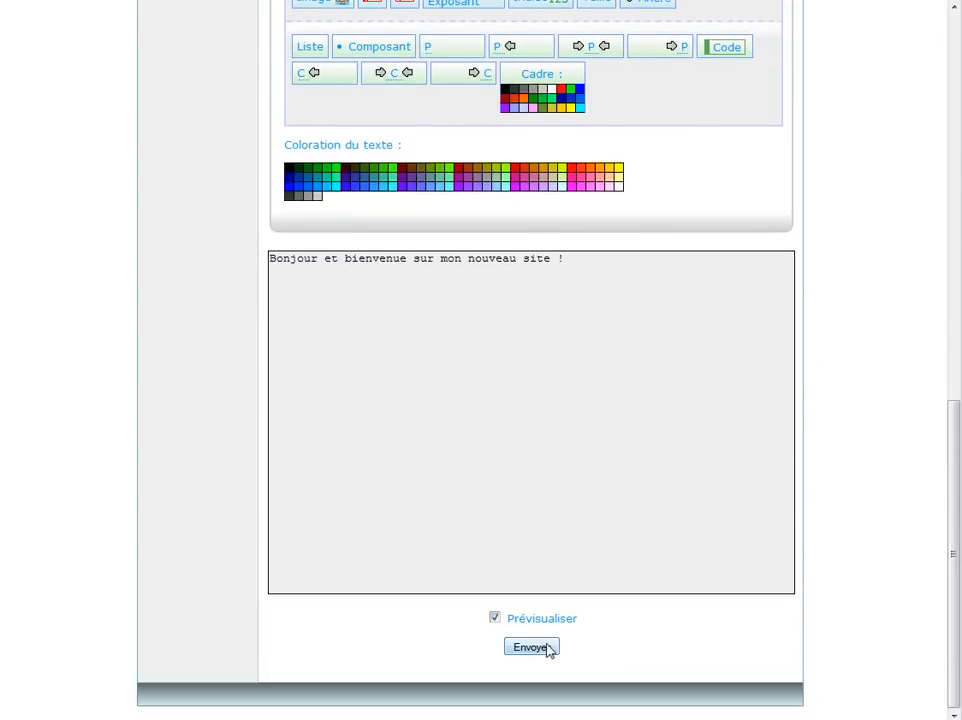
click(532, 648)
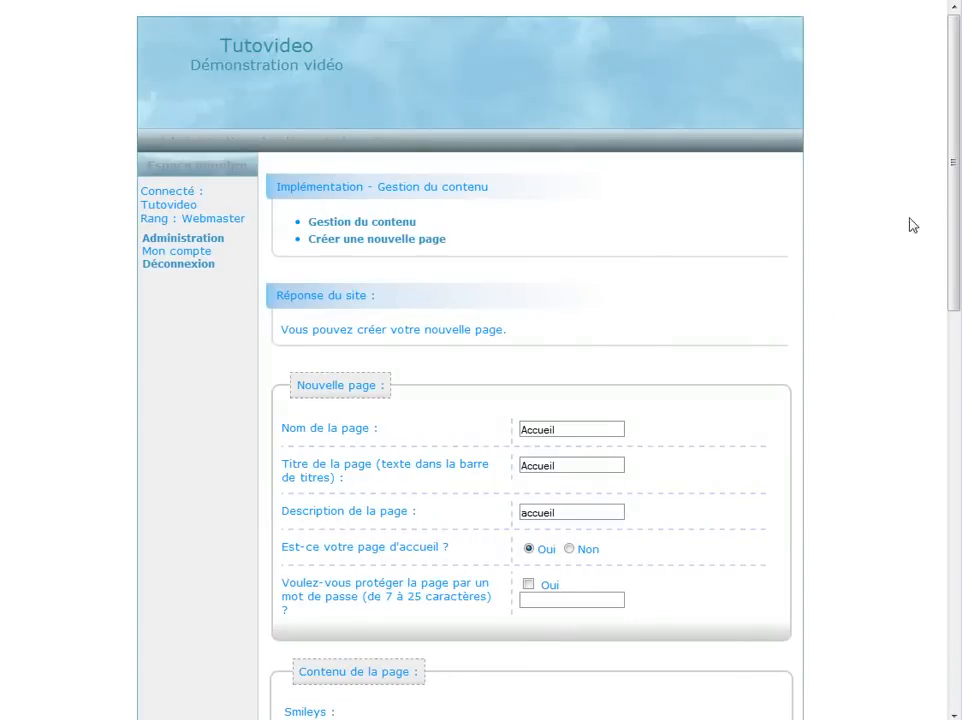
drag(955, 190, 940, 646)
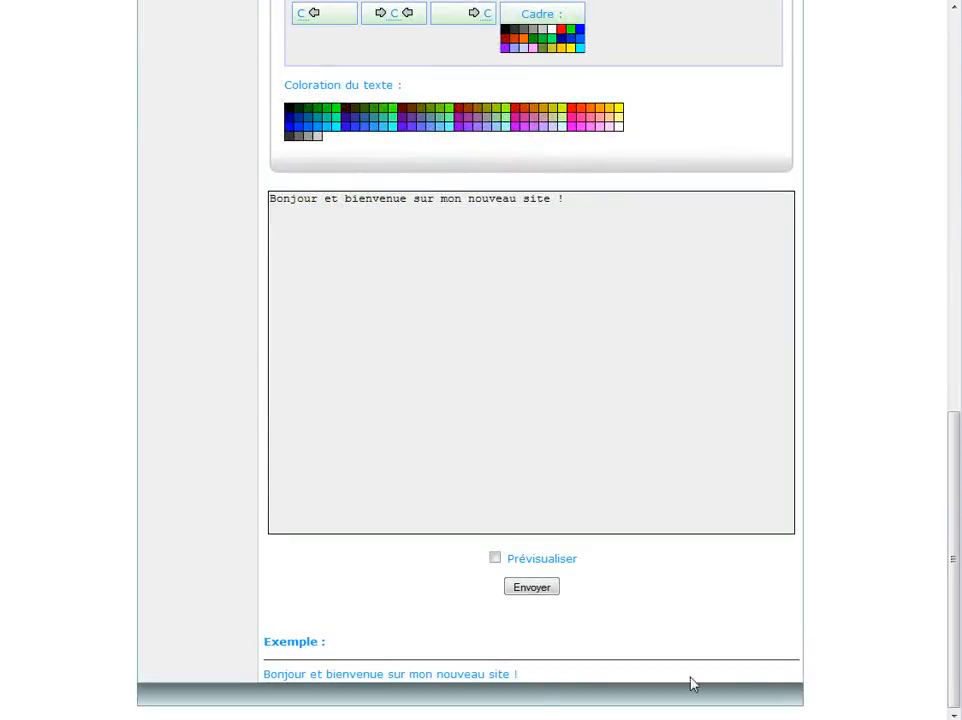
drag(537, 681, 262, 676)
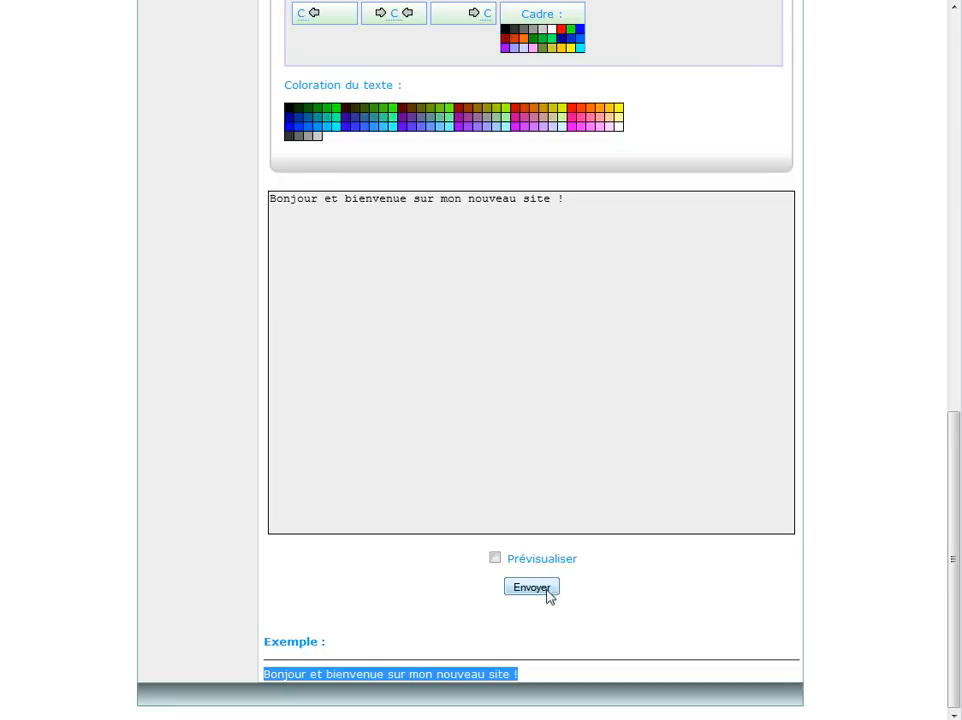
click(601, 228)
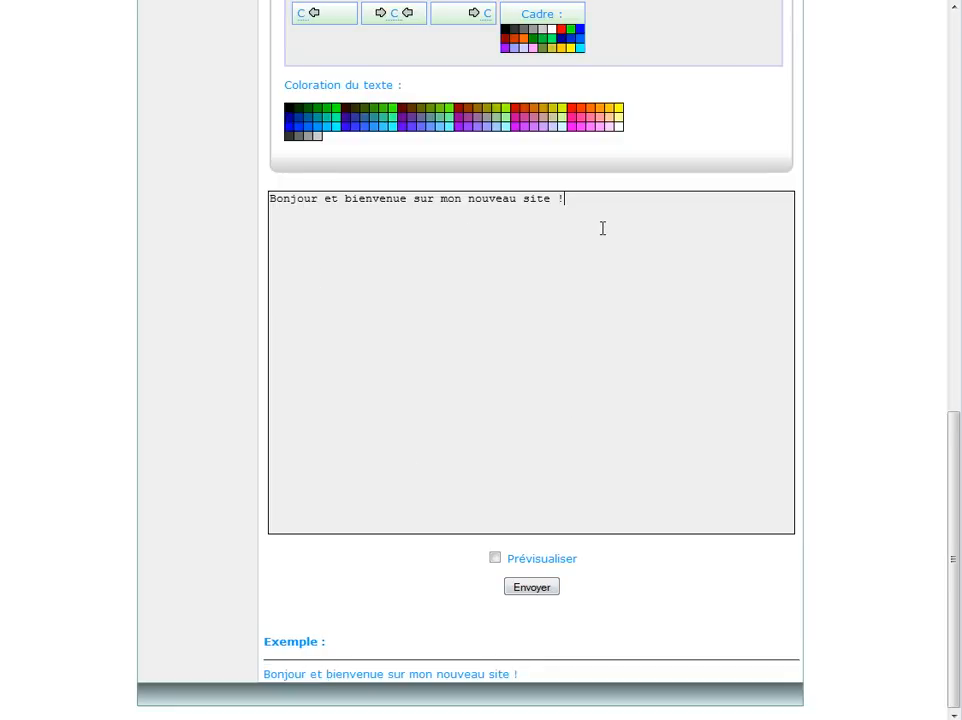
- Wrap the whole welcome sentence in the centred paragraph tag
scroll(621, 305, up, 1)
scroll(620, 316, up, 1)
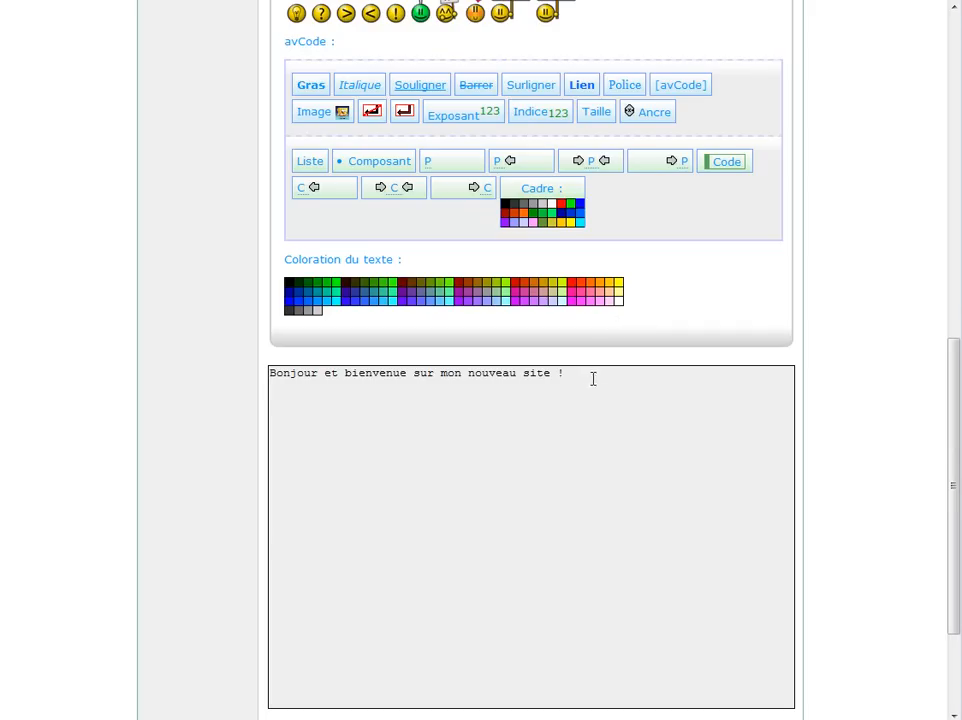
drag(593, 380, 488, 256)
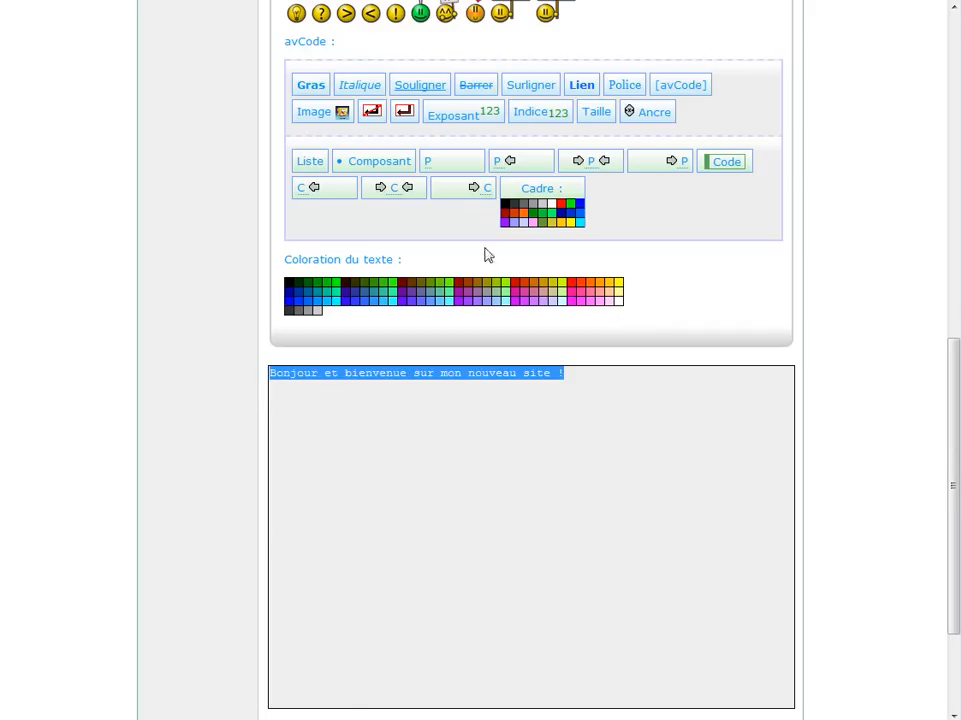
click(594, 166)
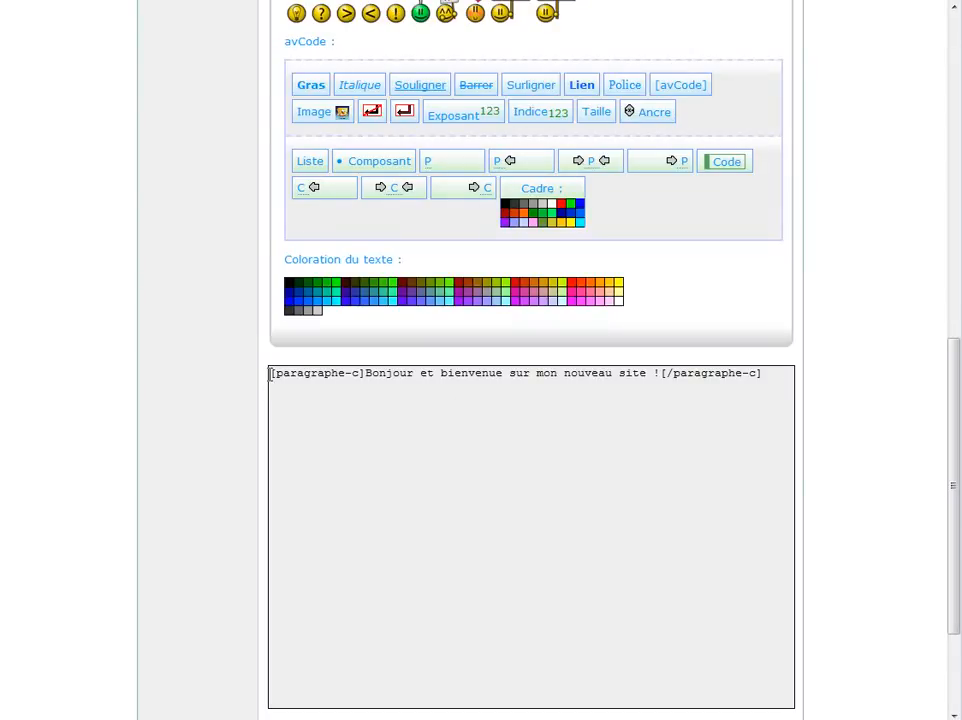
- Insert three line breaks before the welcome sentence inside the paragraph tag and make the sentence bold
click(365, 373)
key(Return)
key(Return)
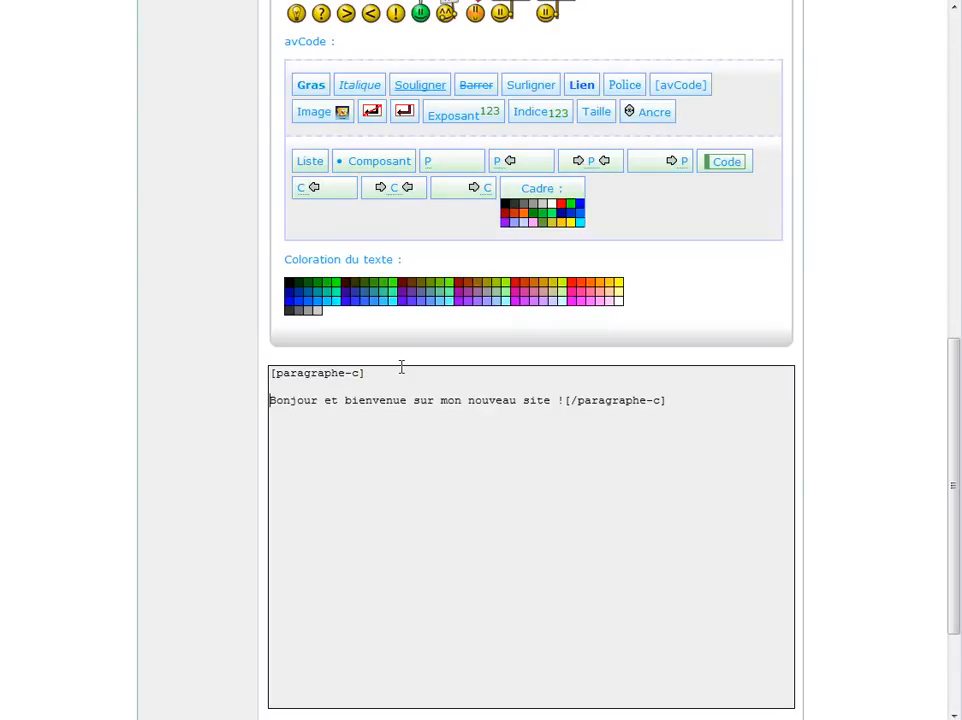
key(Return)
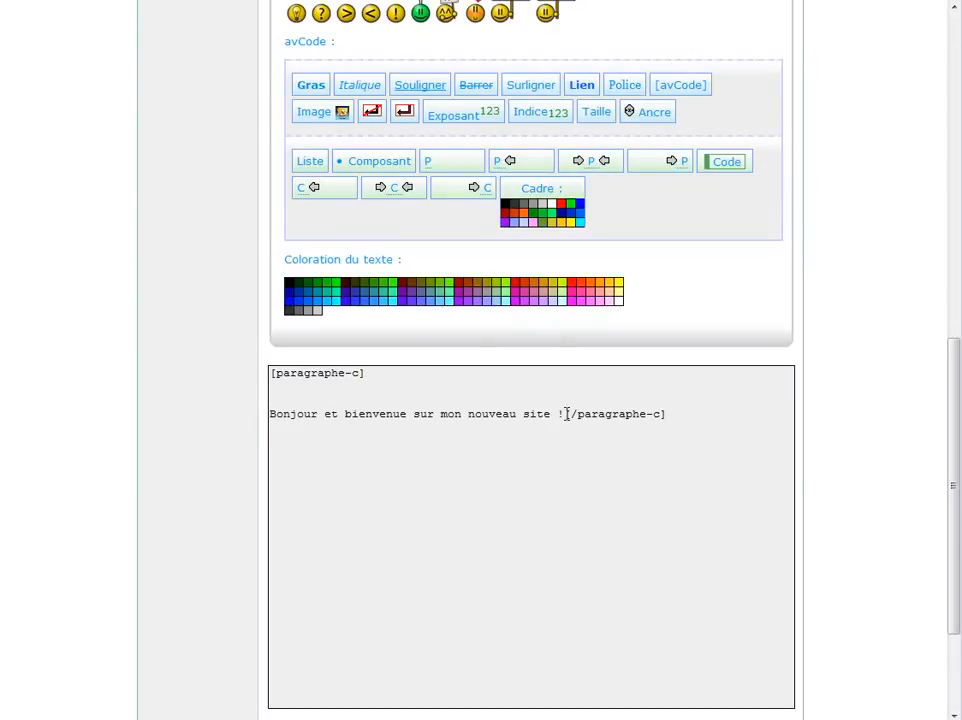
drag(565, 414, 269, 414)
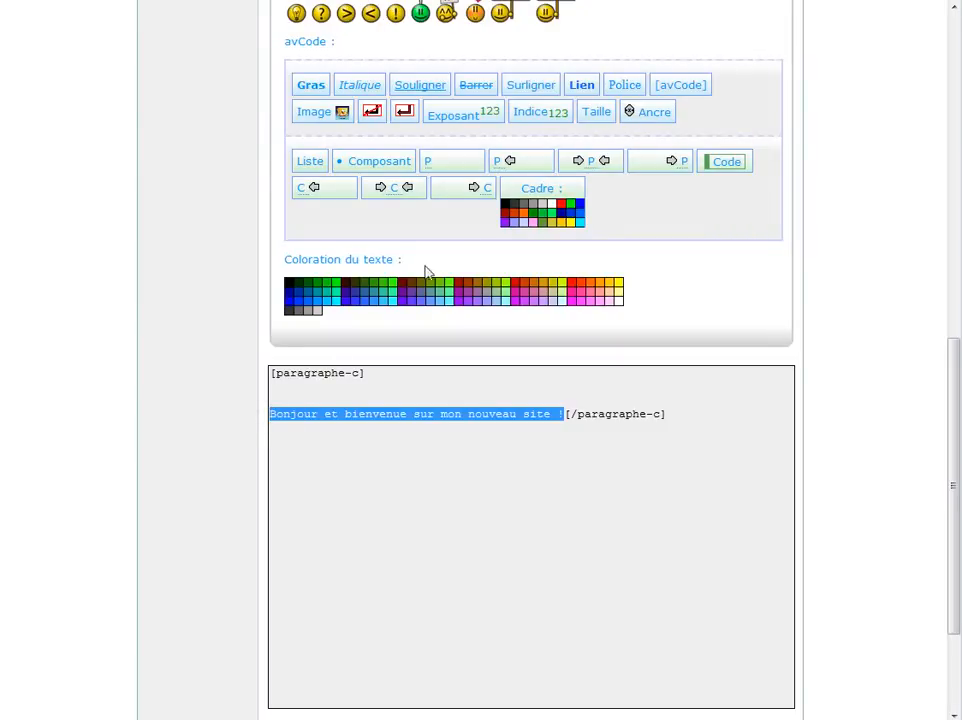
click(311, 89)
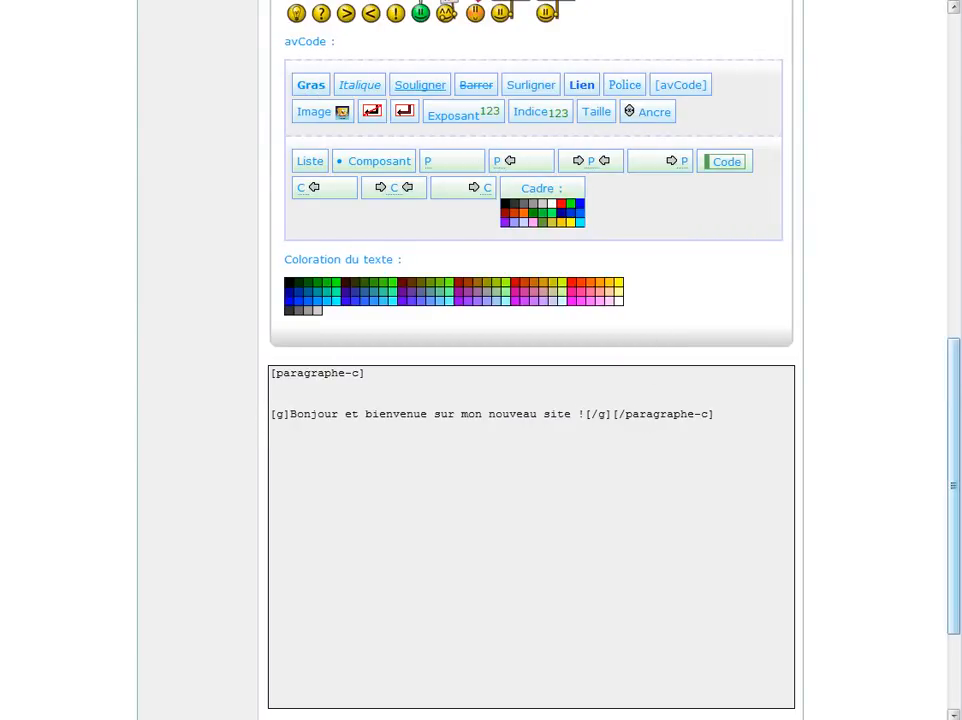
- Preview the formatted page content, and submit the form without the preview option to create the page
scroll(955, 400, down, 3)
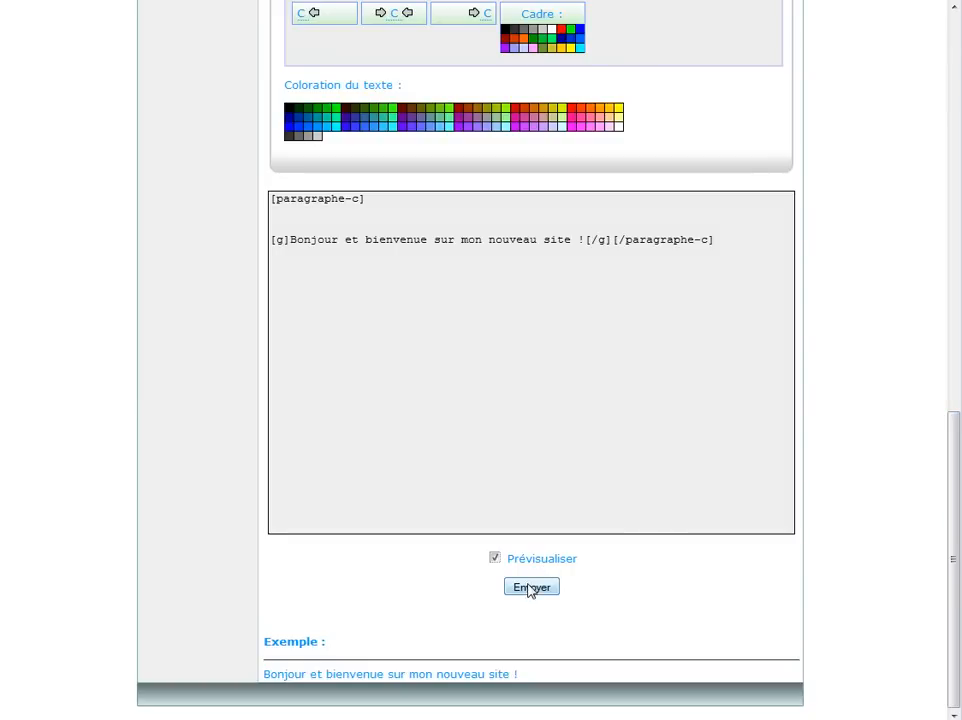
click(530, 588)
scroll(953, 291, down, 3)
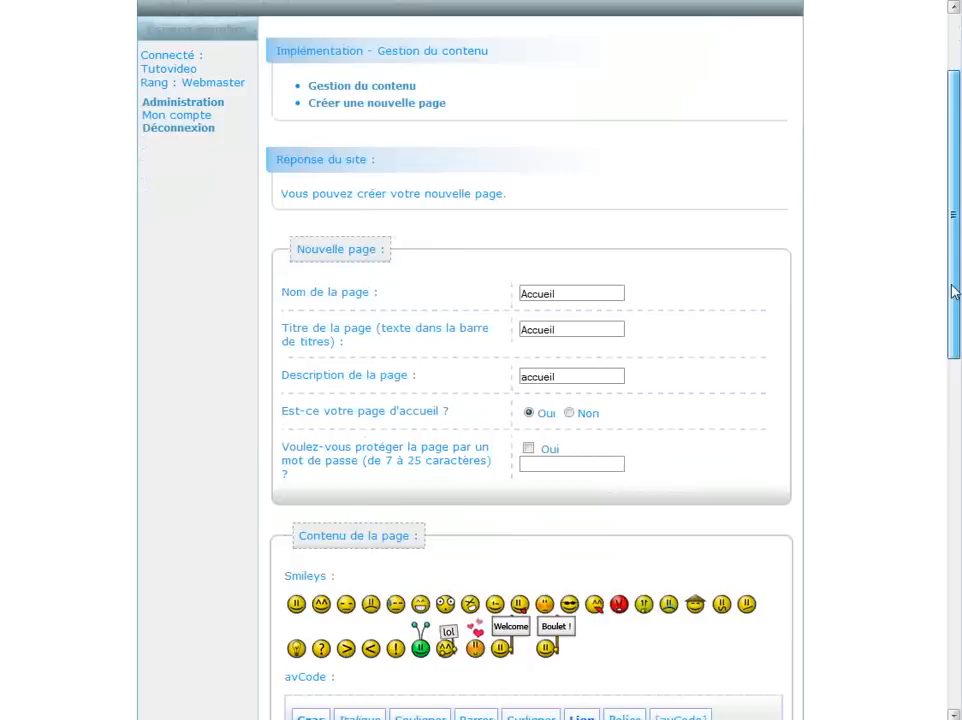
drag(953, 291, 913, 645)
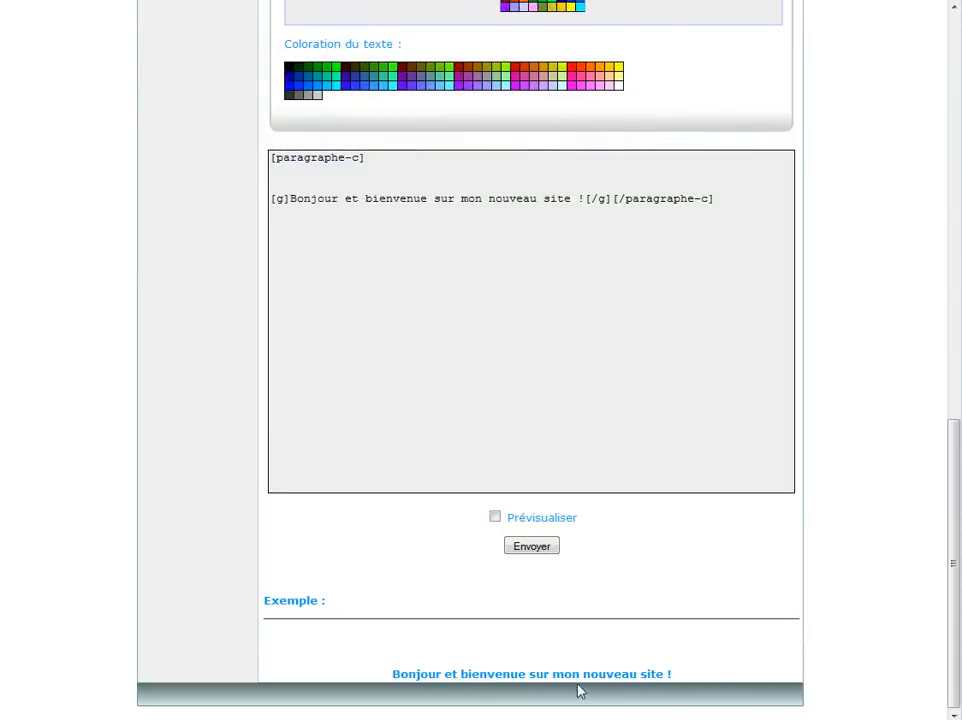
click(530, 548)
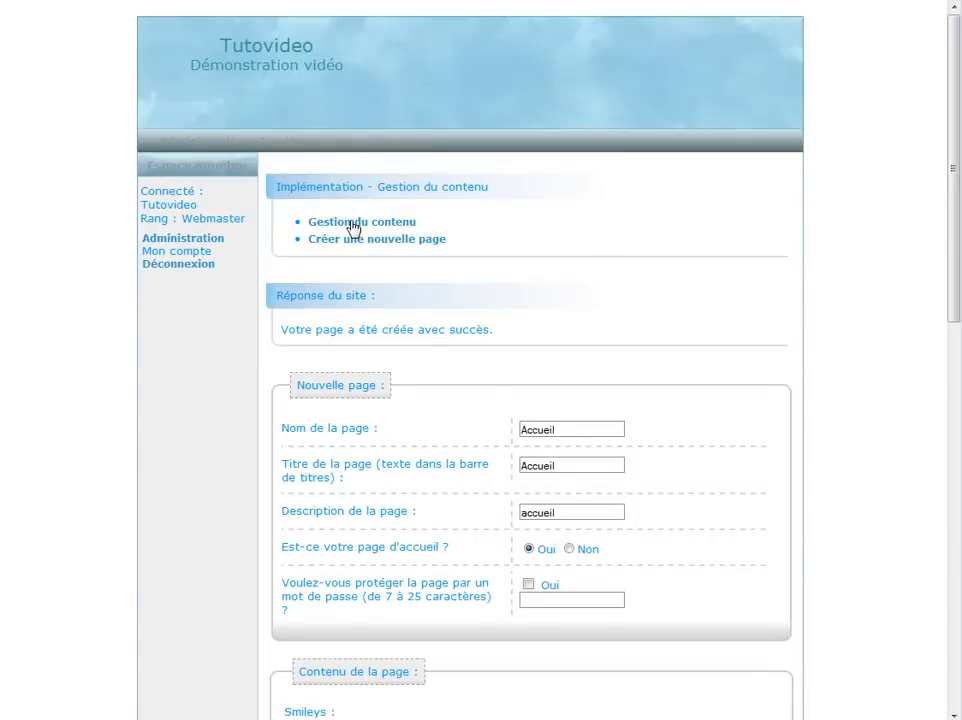
- Go from the administration to the menu management, check the existing menus and open the form for a new menu
click(212, 242)
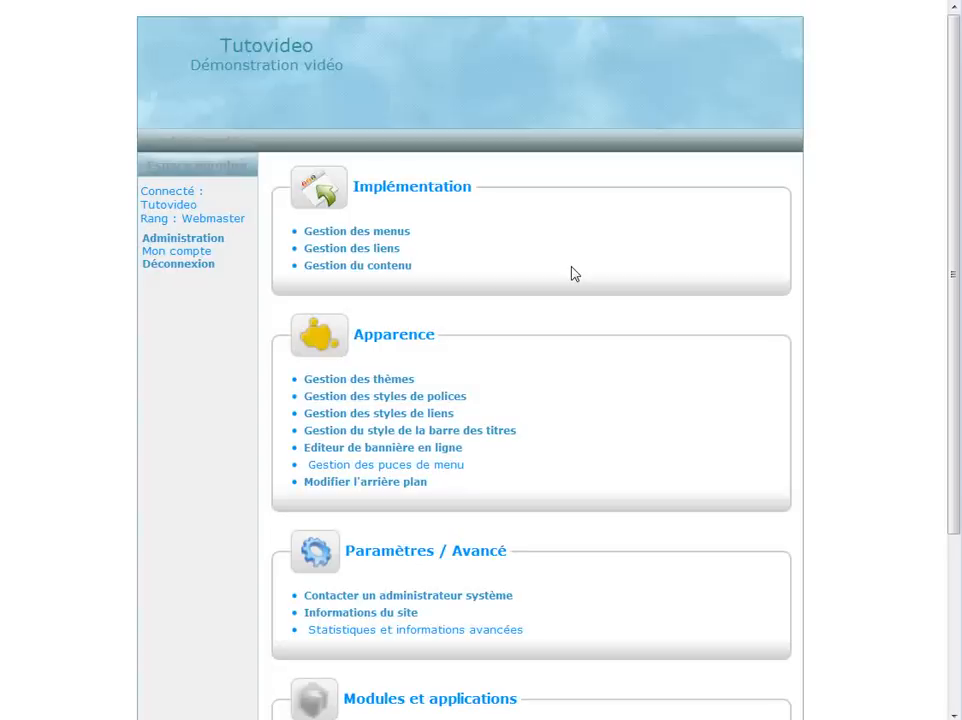
click(362, 238)
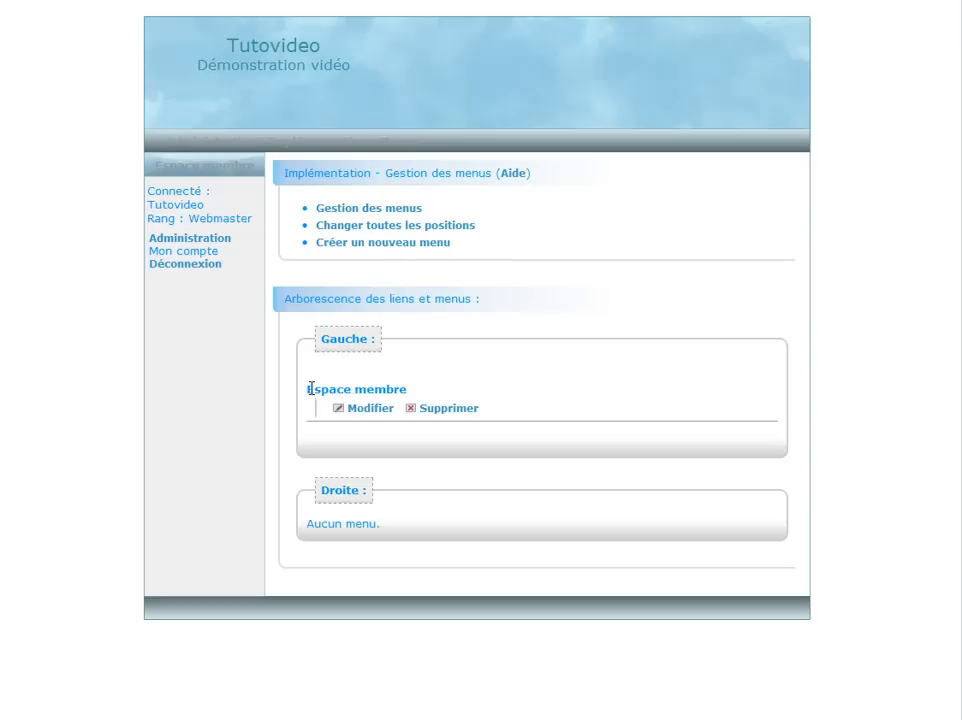
drag(308, 389, 404, 389)
click(461, 383)
click(382, 254)
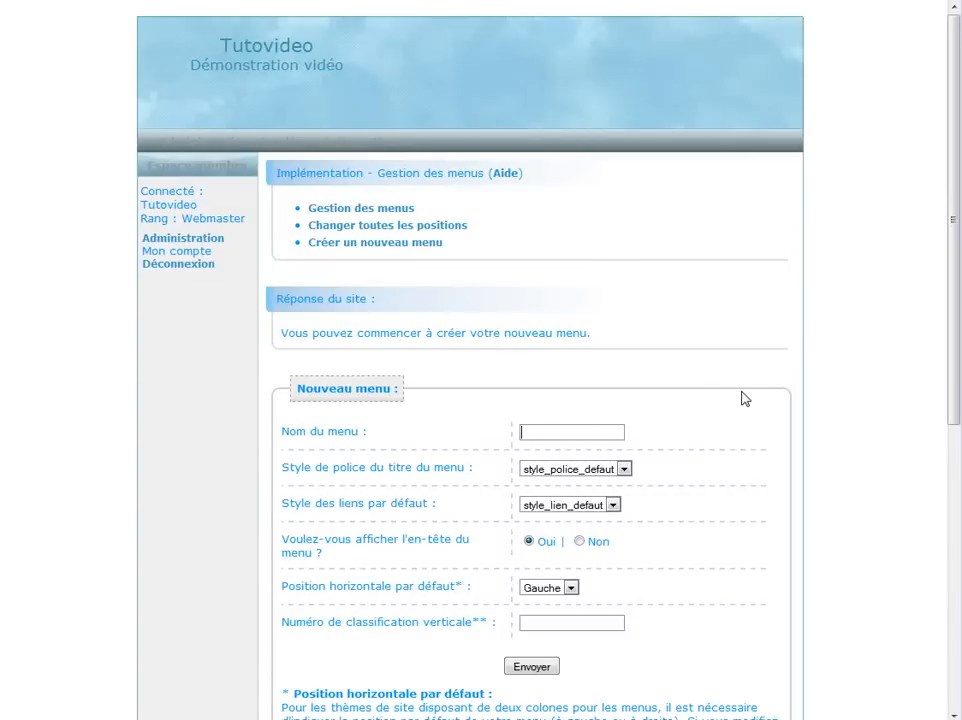
- Name the new menu MENU and set its title font style to style_barre_titres
text(MENU)
drag(151, 164, 253, 171)
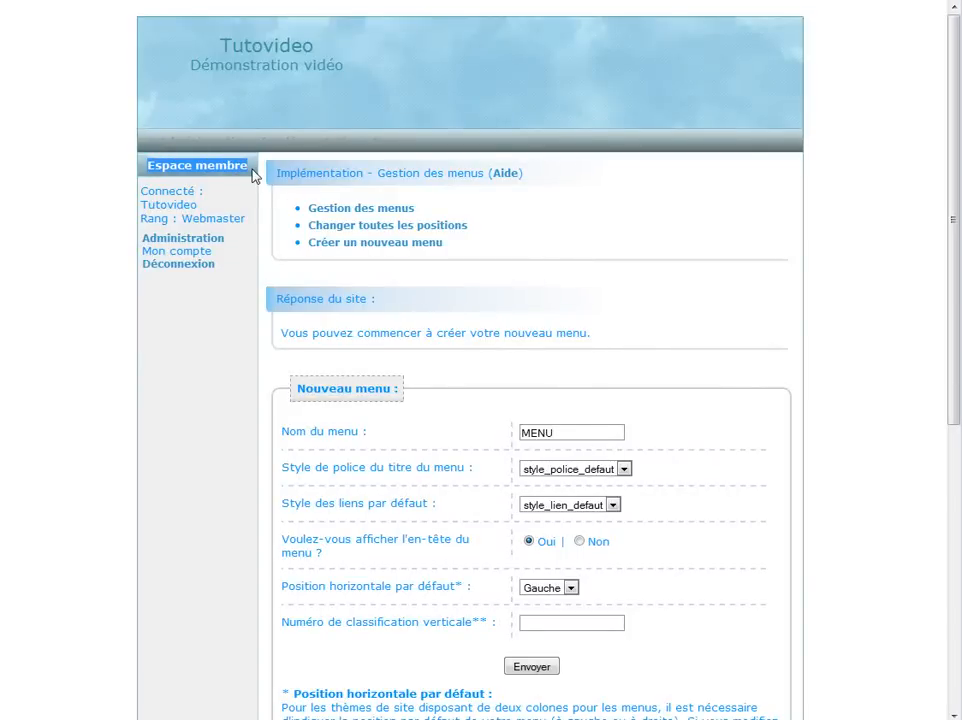
click(576, 428)
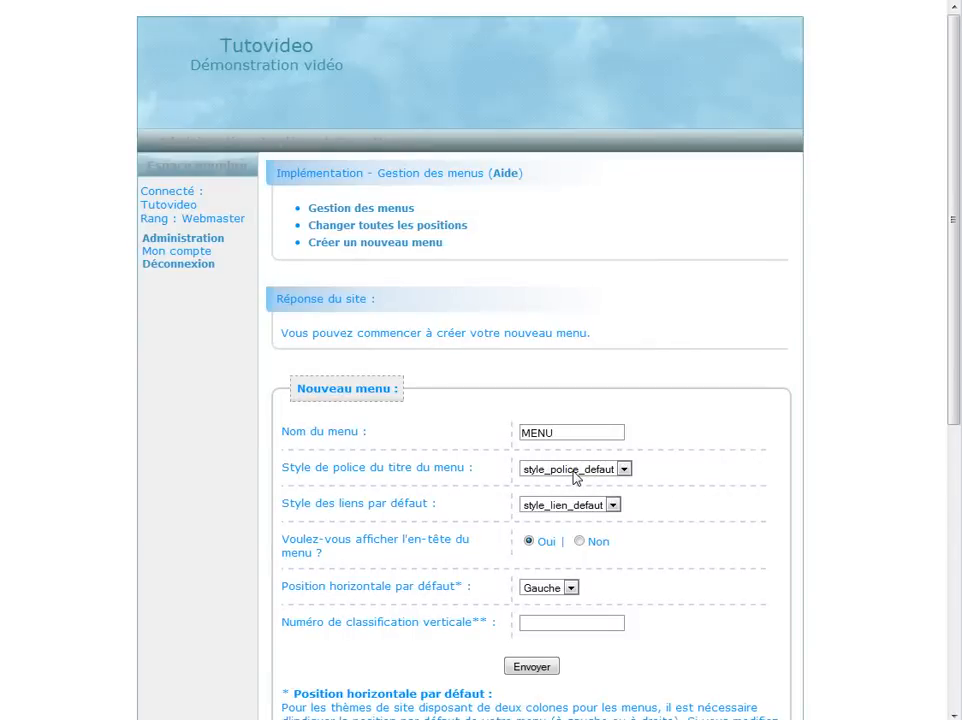
click(576, 469)
click(476, 421)
click(283, 331)
drag(283, 331, 597, 341)
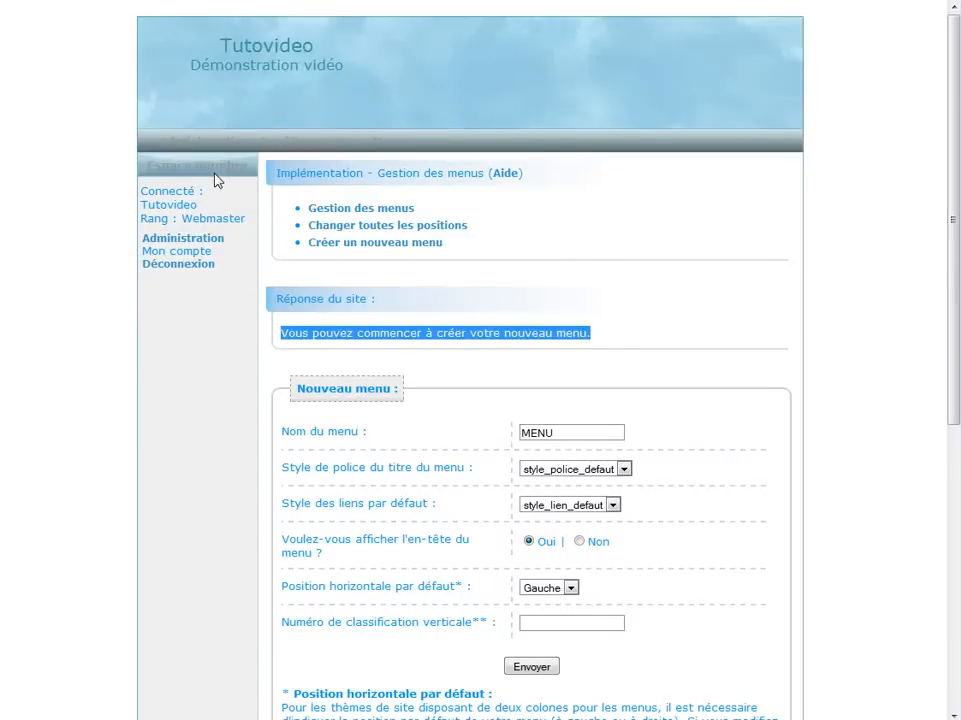
drag(243, 166, 430, 148)
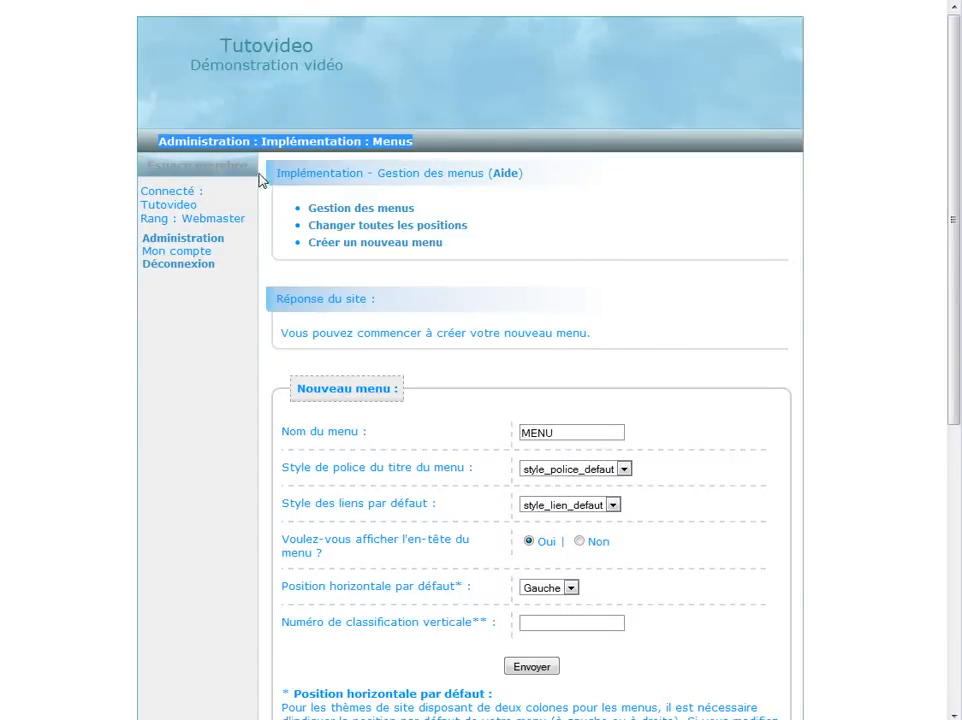
click(694, 440)
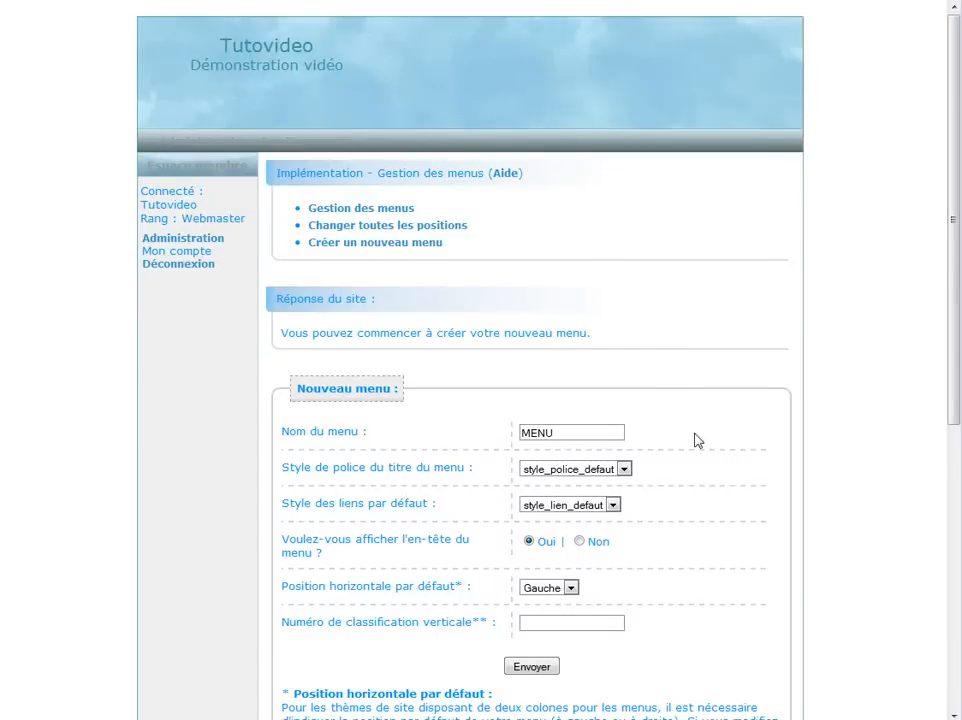
click(585, 469)
click(563, 497)
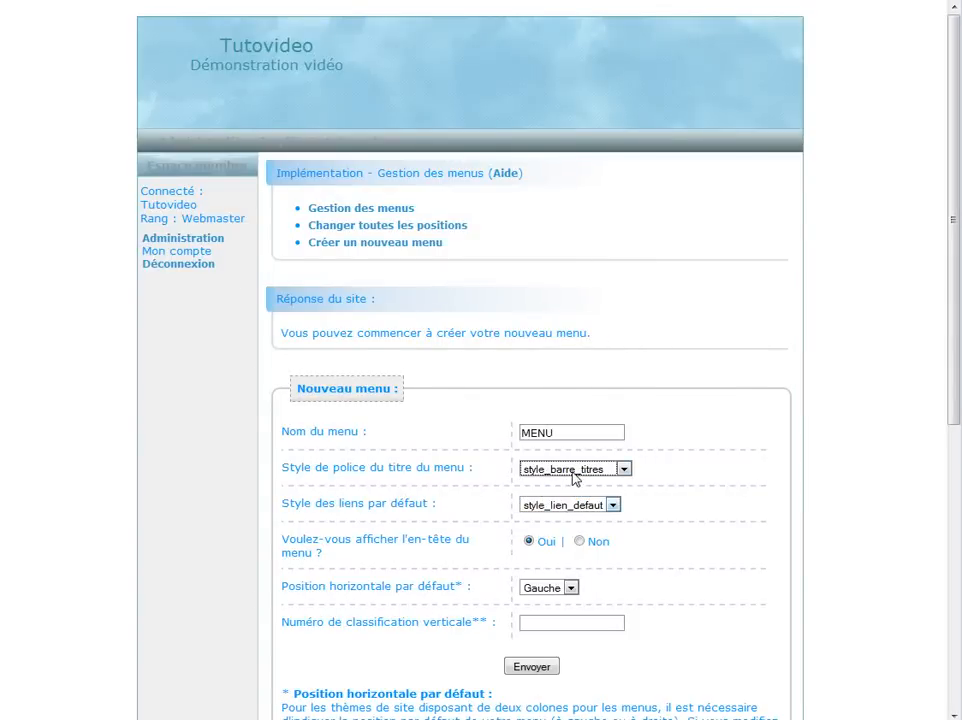
- Create the menu with vertical classification number 1 and return to the menu management overview
scroll(650, 498, down, 2)
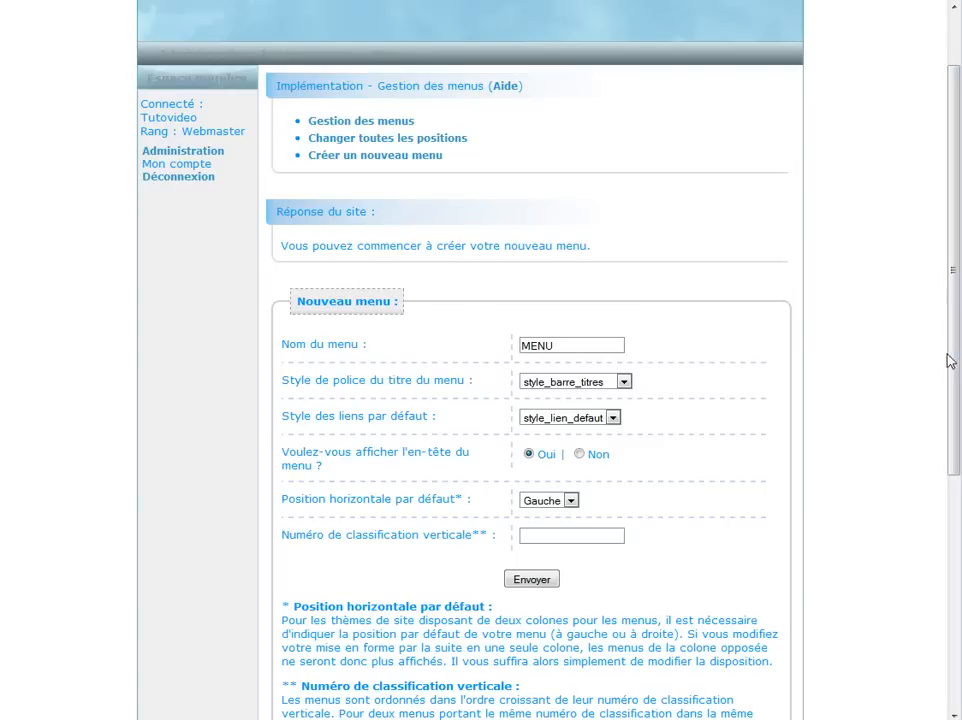
scroll(935, 410, down, 2)
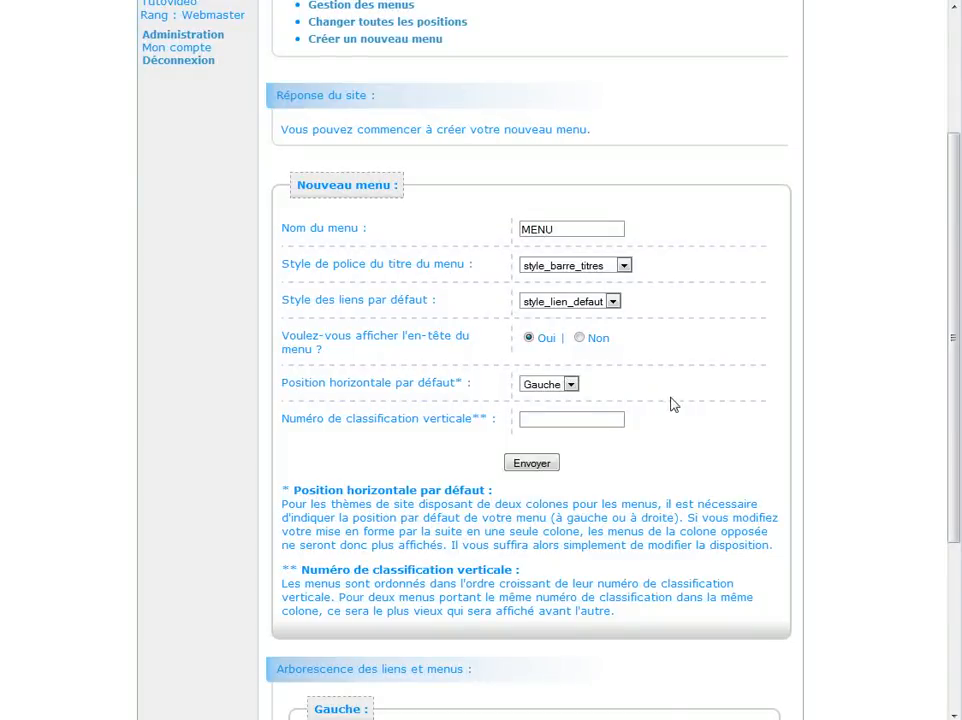
click(576, 420)
click(590, 421)
drag(612, 610, 279, 490)
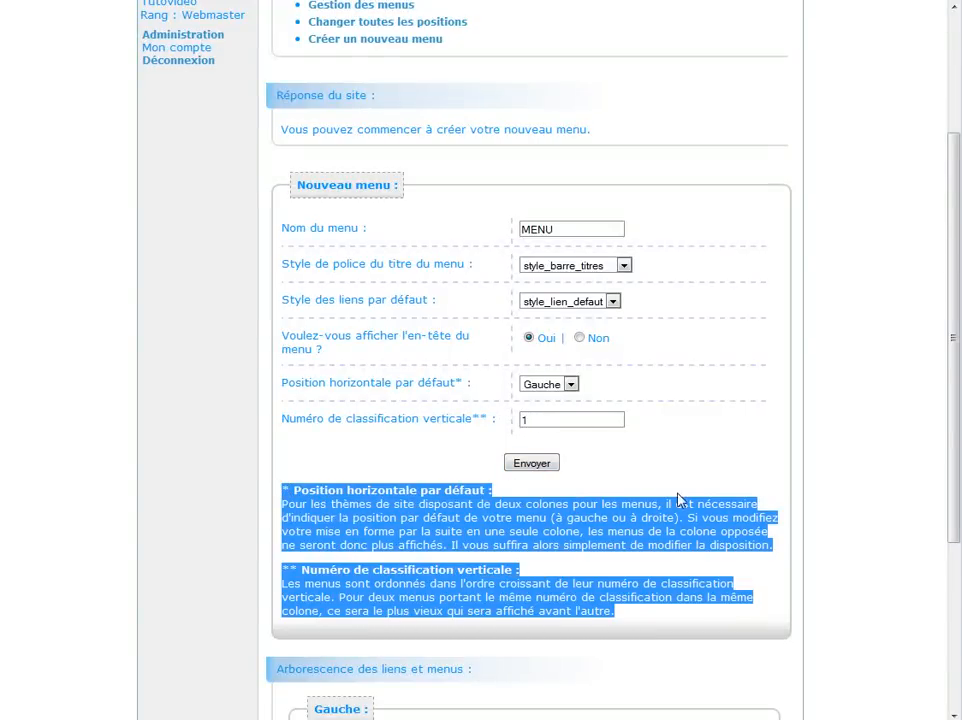
click(569, 475)
click(533, 463)
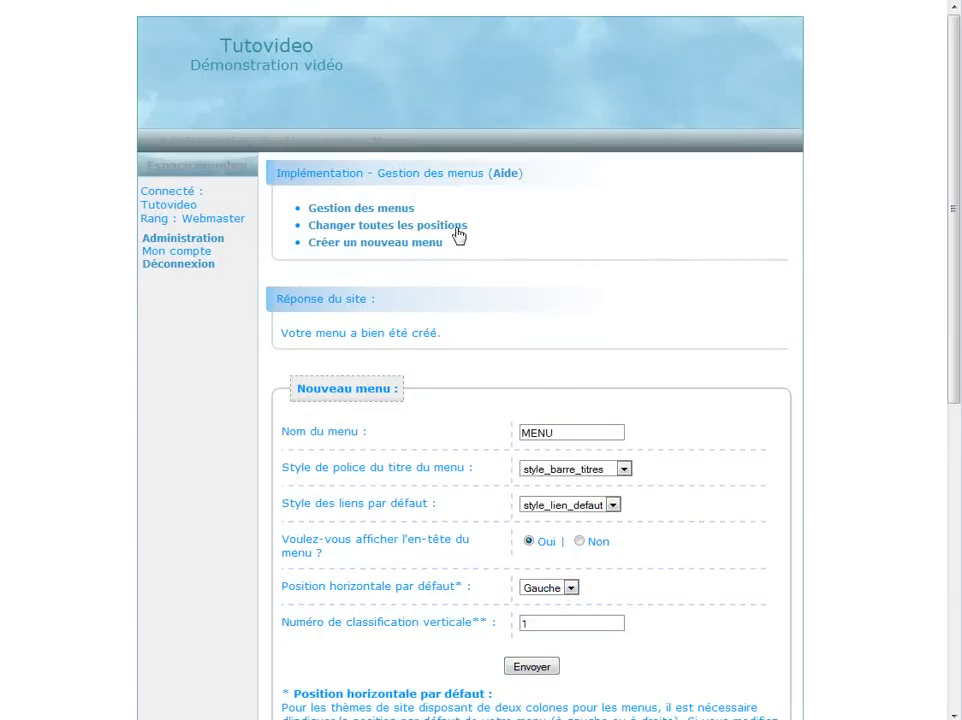
click(389, 214)
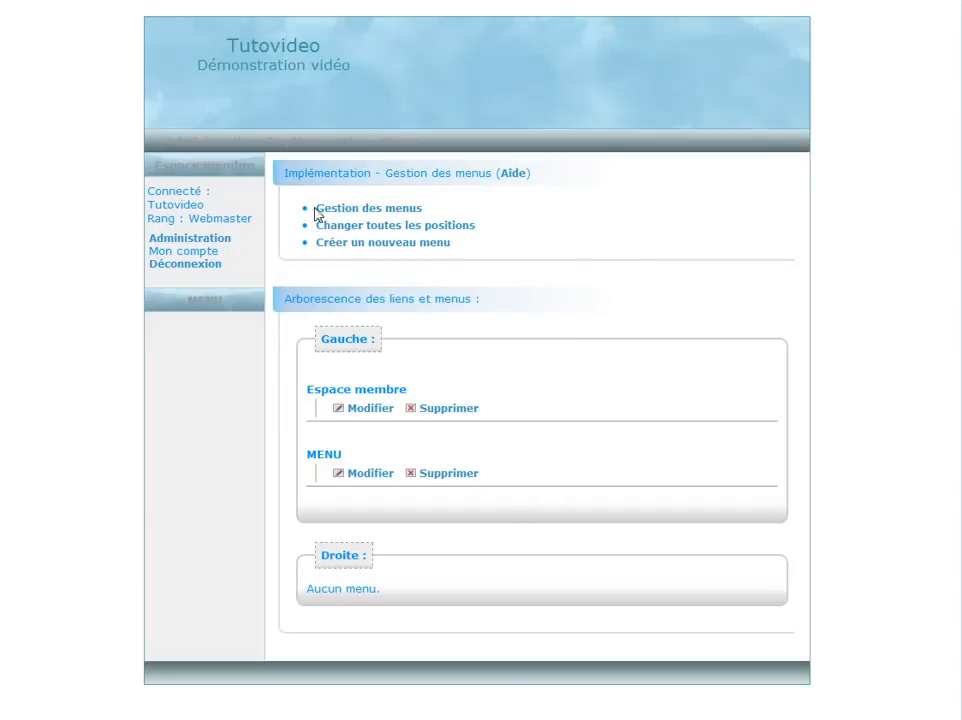
- Go from the administration to the link management, open the link creation page and review its internal-page and custom link forms
click(190, 241)
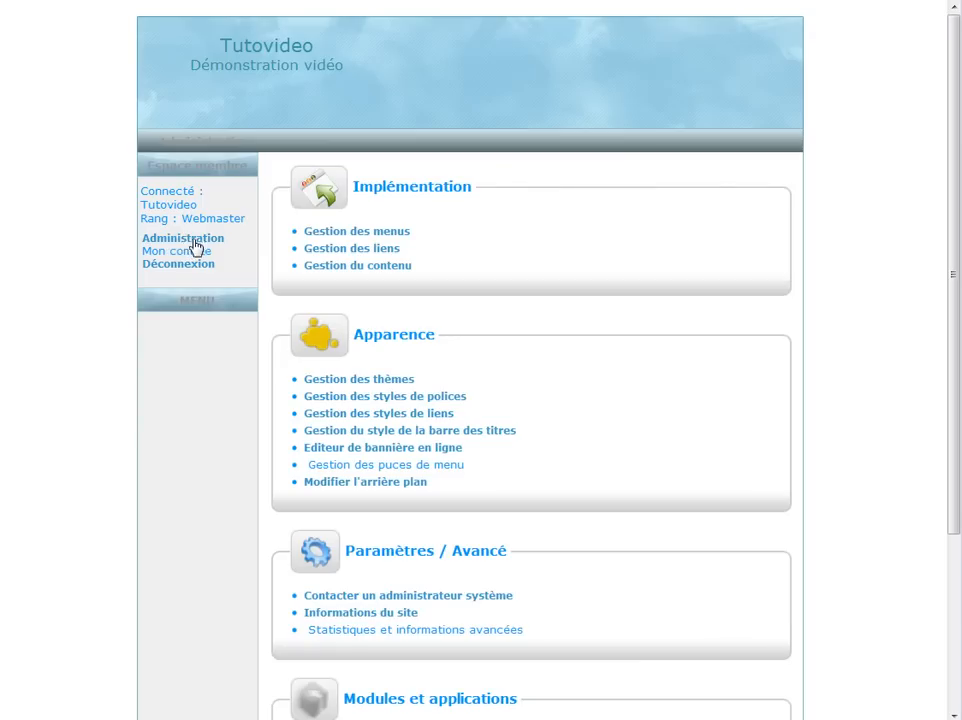
click(357, 256)
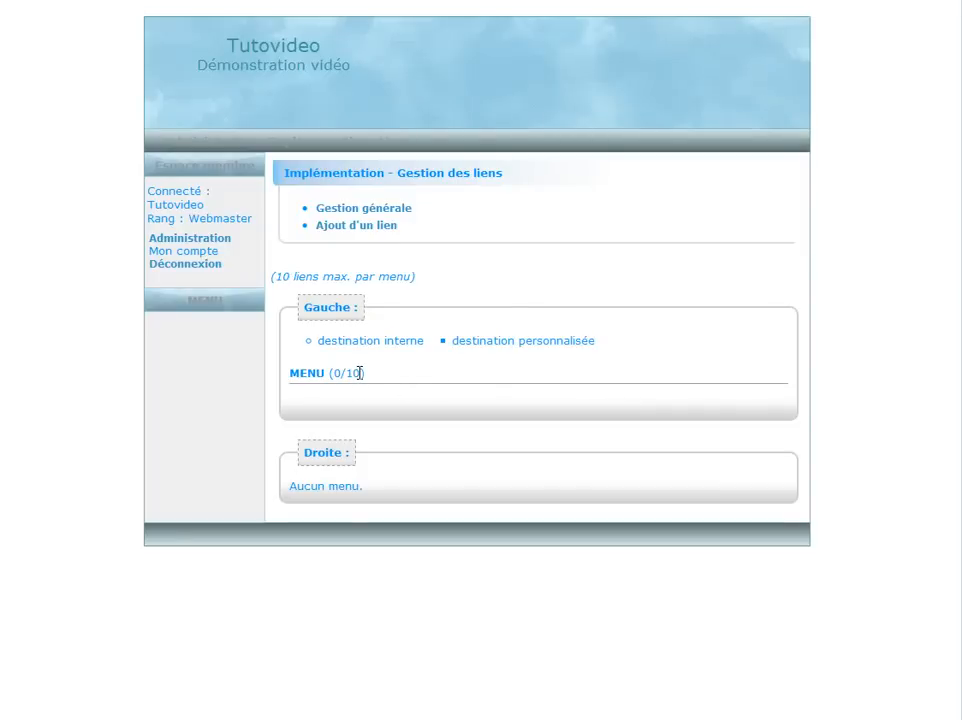
click(355, 227)
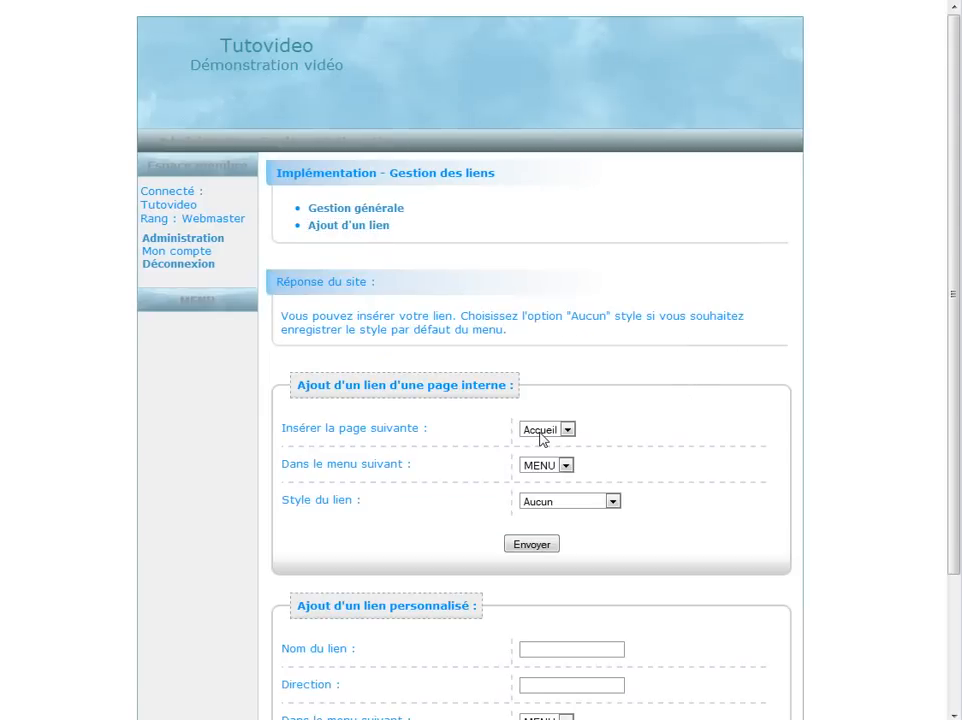
drag(953, 298, 928, 457)
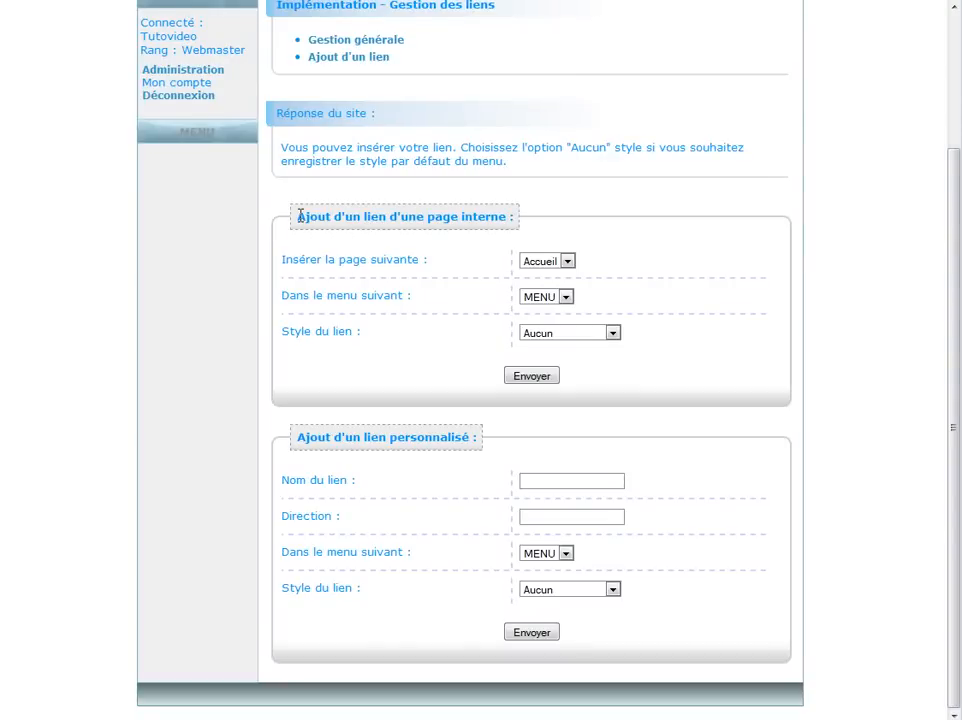
drag(299, 216, 511, 224)
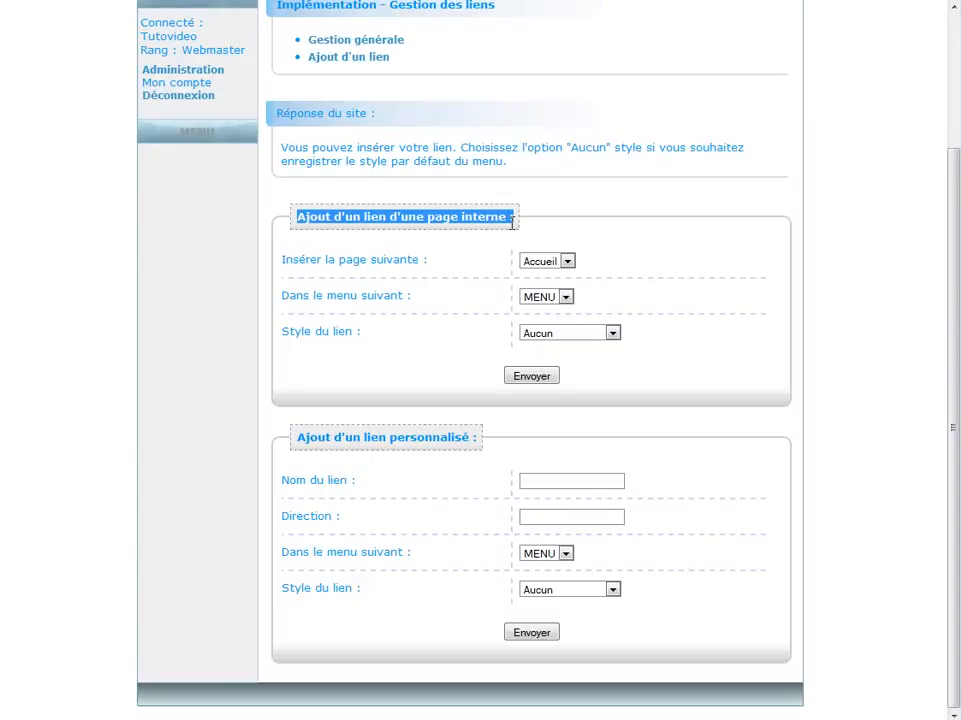
click(801, 317)
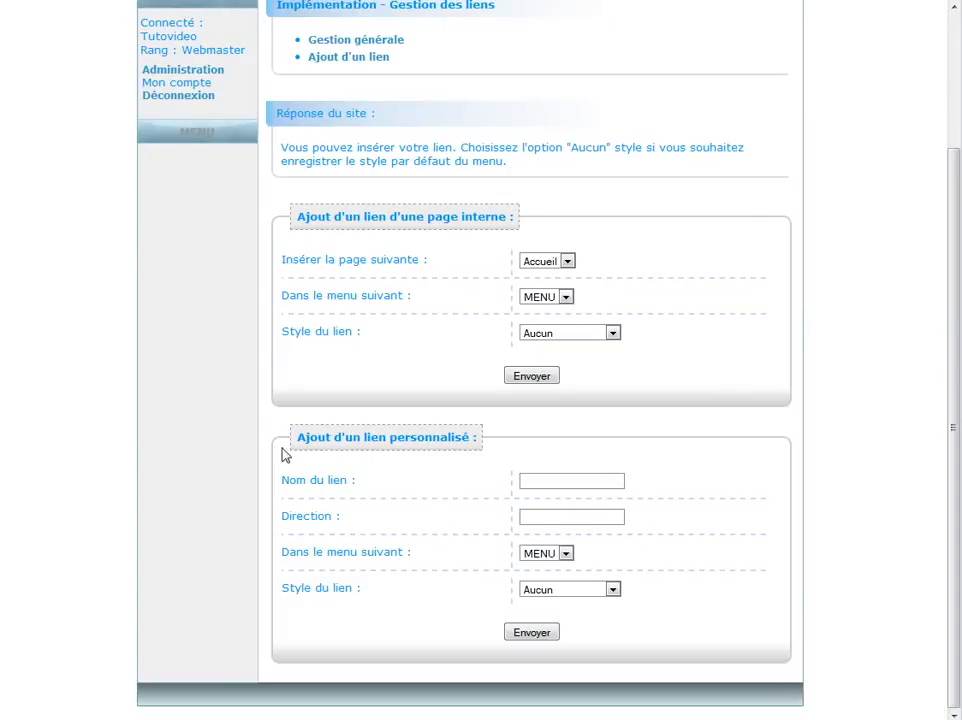
drag(298, 437, 479, 443)
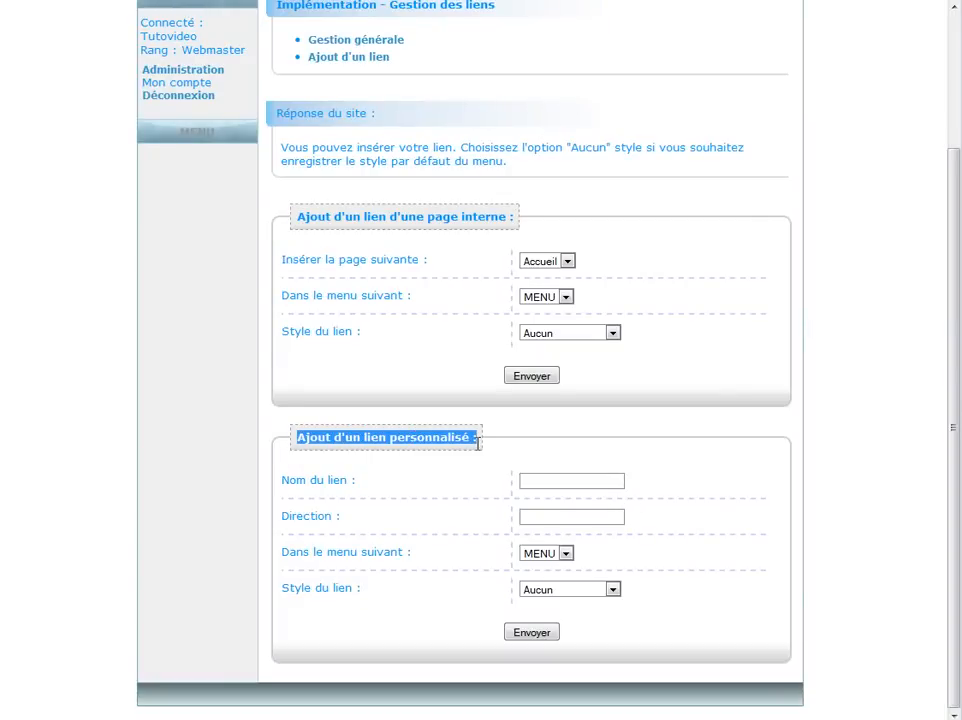
click(603, 279)
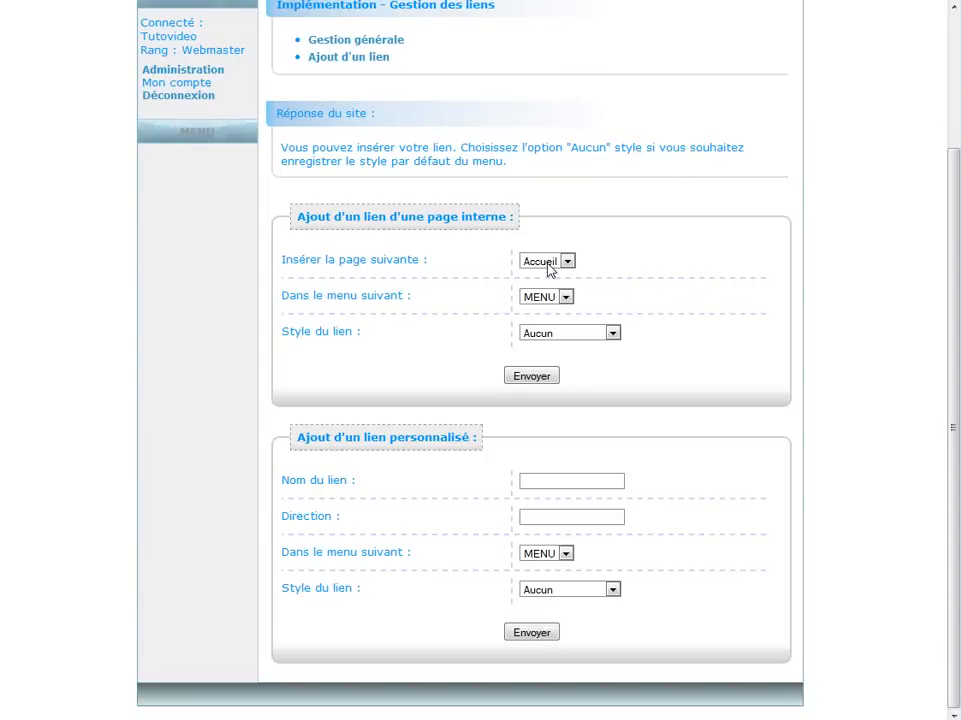
- Add an internal link to the page Accueil in the menu MENU, with link style Aucun
click(548, 262)
click(548, 272)
click(546, 299)
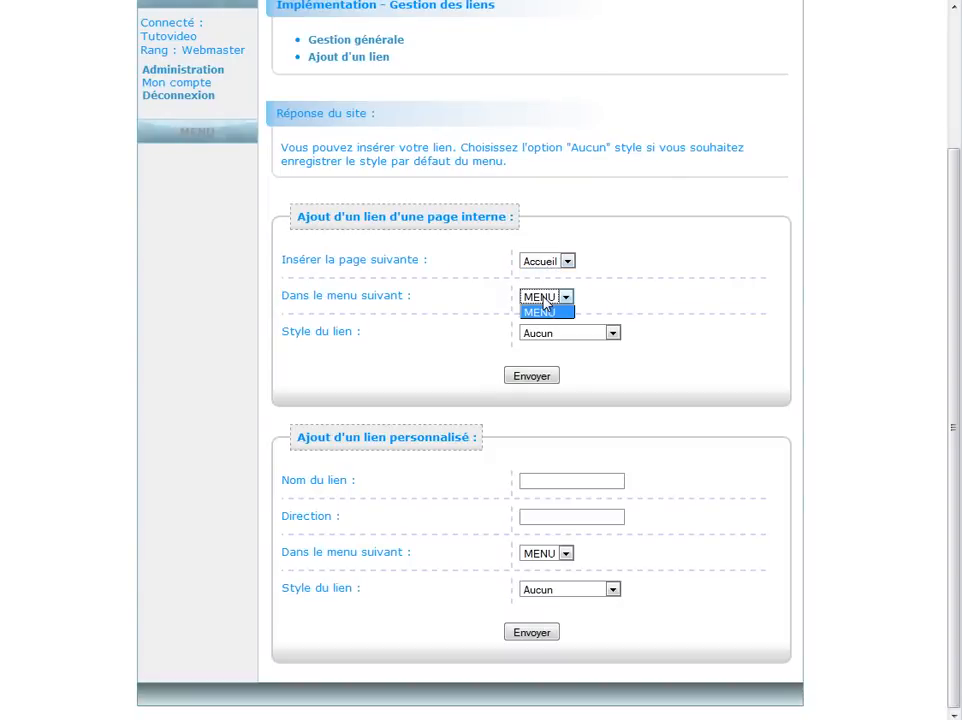
click(638, 306)
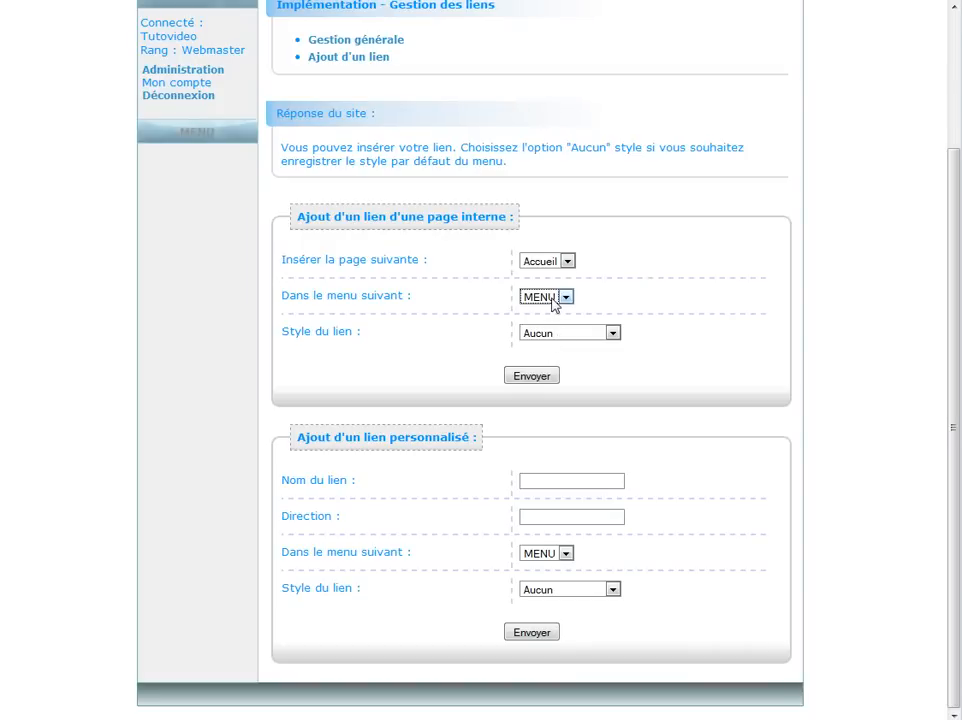
click(552, 300)
click(623, 298)
click(532, 378)
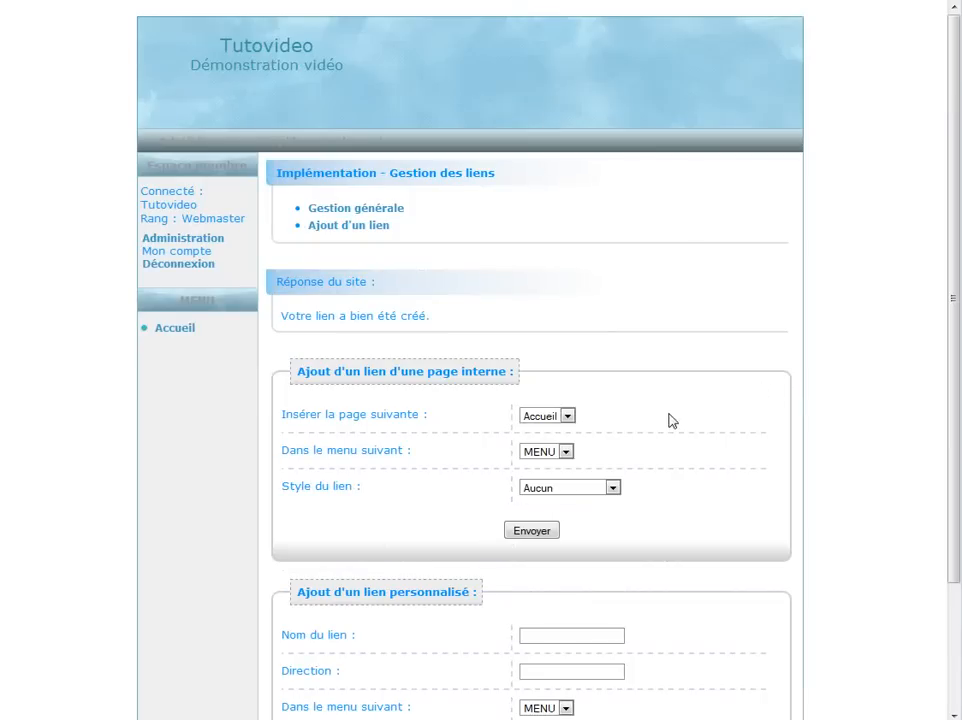